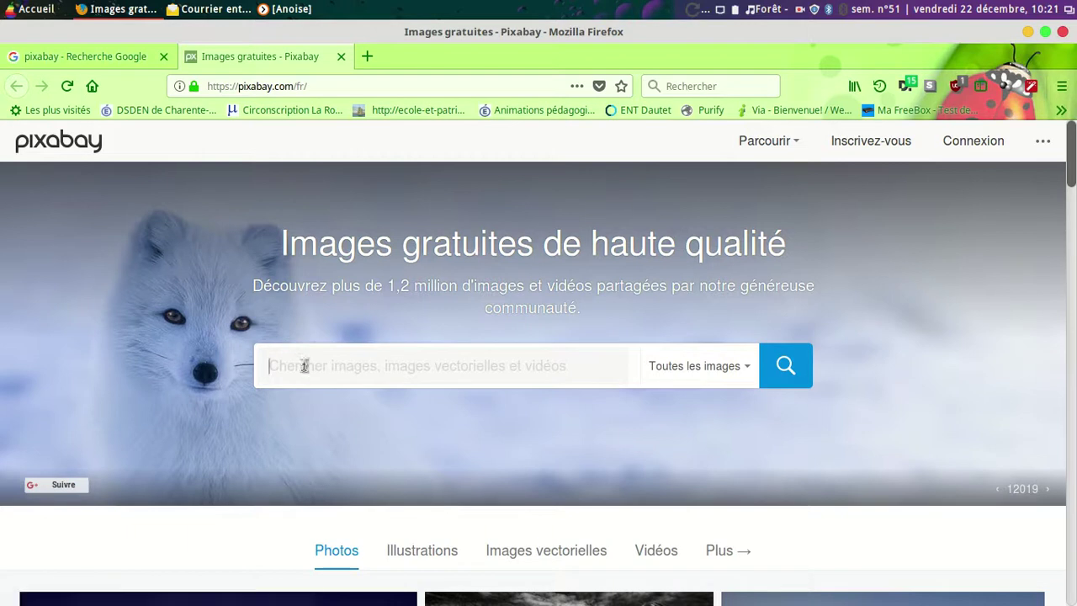
Search Pixabay for 'noel' and scroll through the free-image results
text(n)
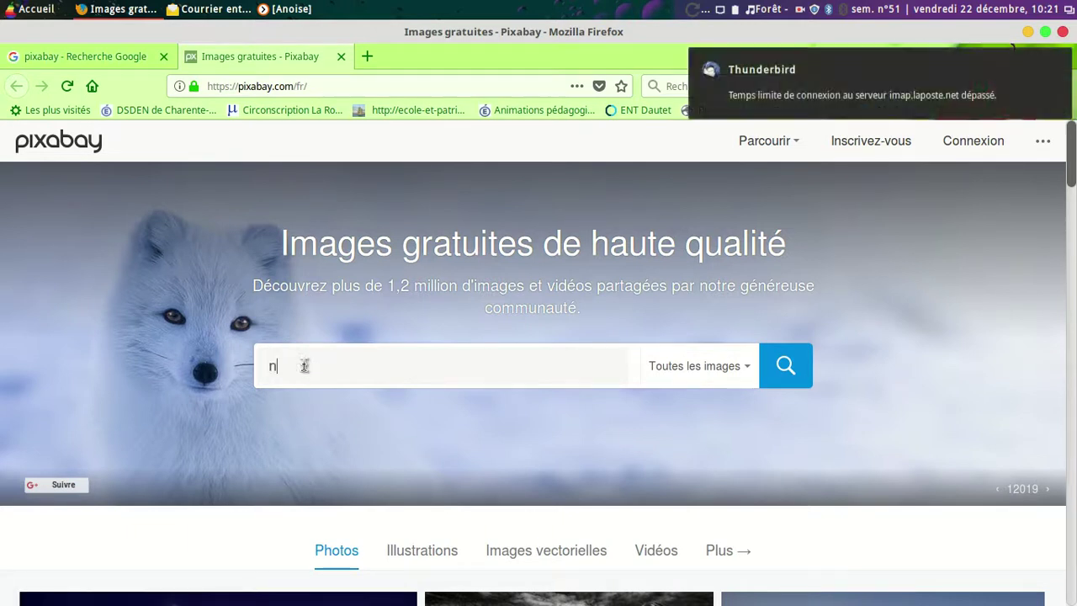
text(oel)
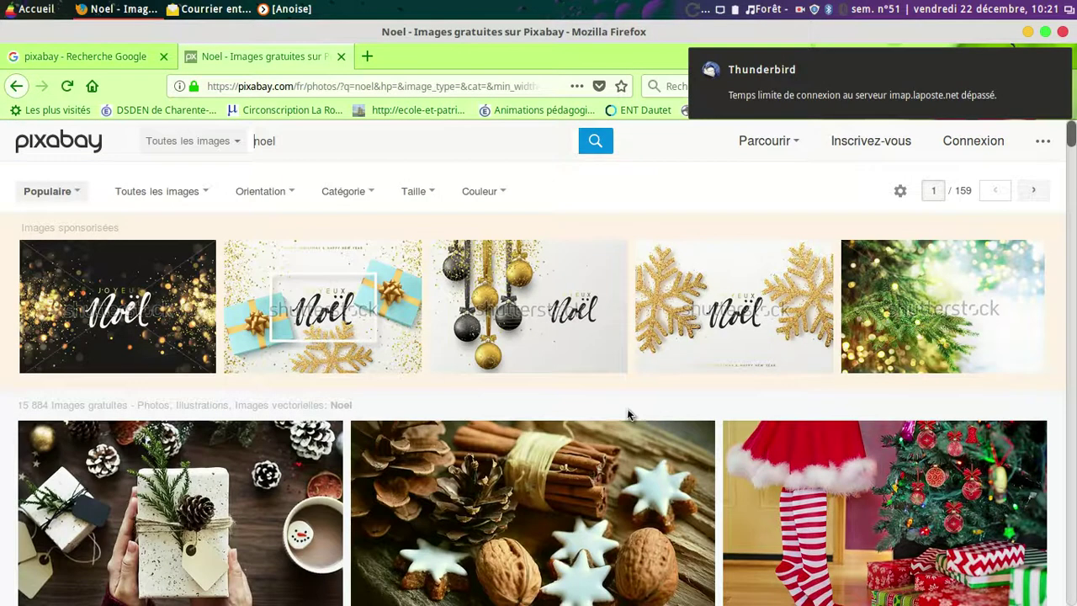
scroll(629, 408, down, 4)
scroll(288, 388, down, 3)
scroll(288, 388, down, 4)
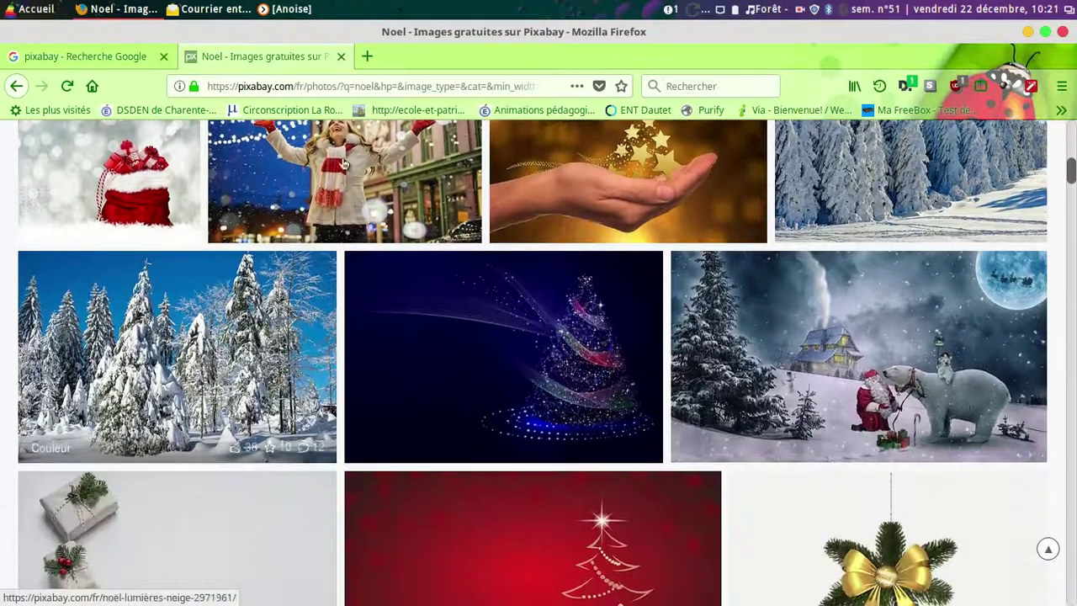
scroll(515, 234, up, 2)
scroll(421, 227, up, 2)
scroll(252, 219, up, 3)
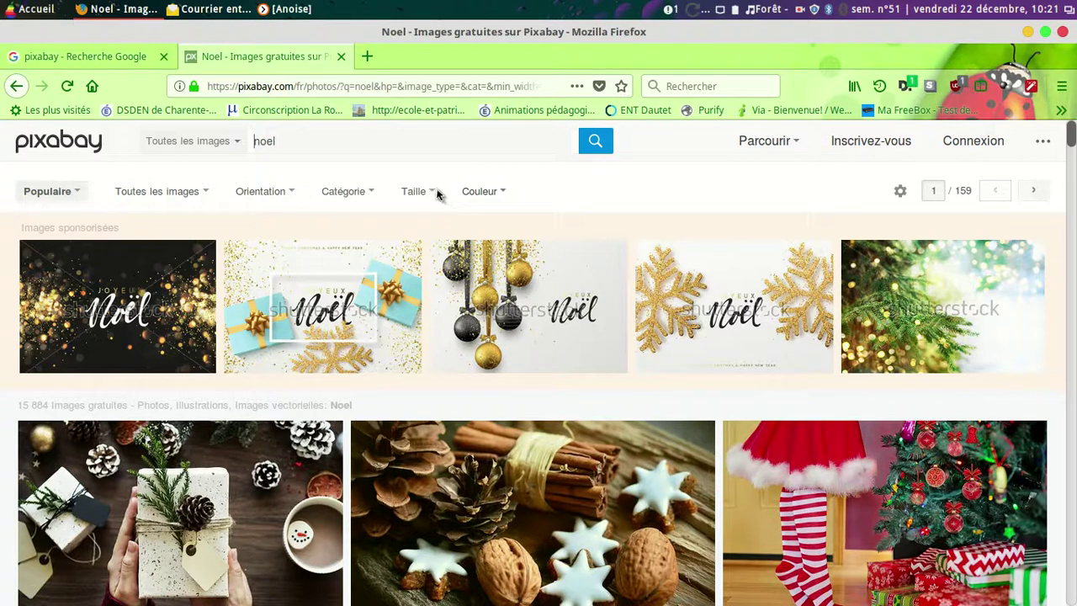
scroll(637, 373, down, 5)
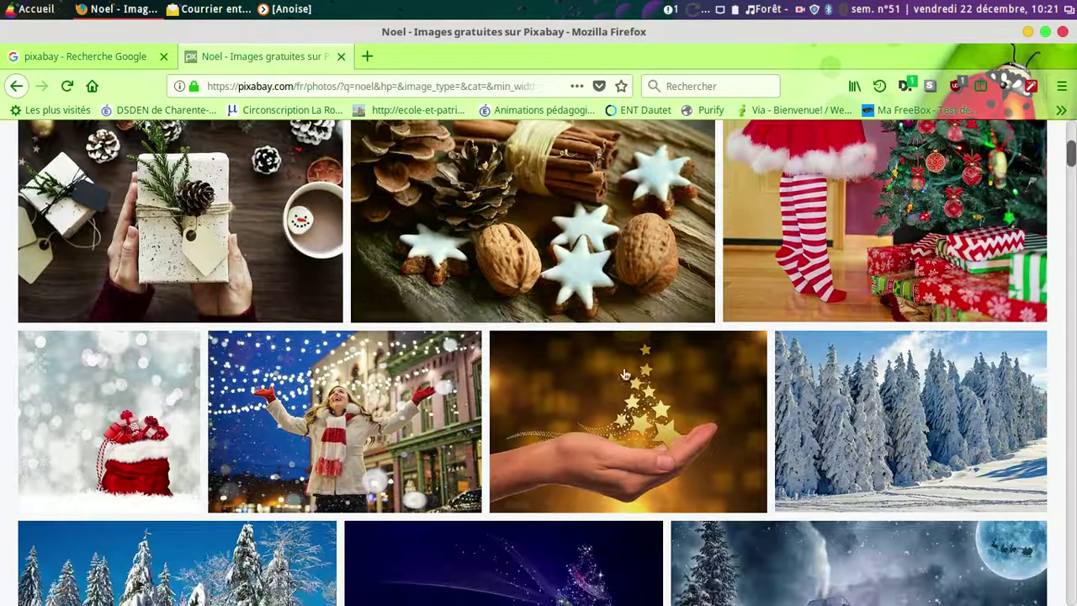
Download the golden star-tree-in-a-hand photo at the 640×420 size
click(587, 423)
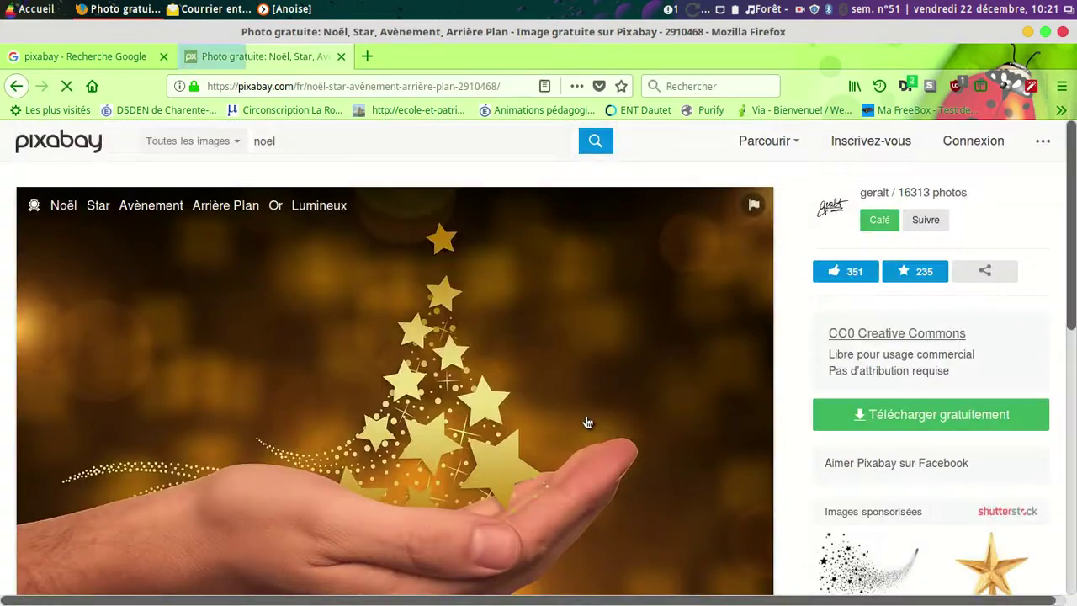
scroll(631, 337, down, 2)
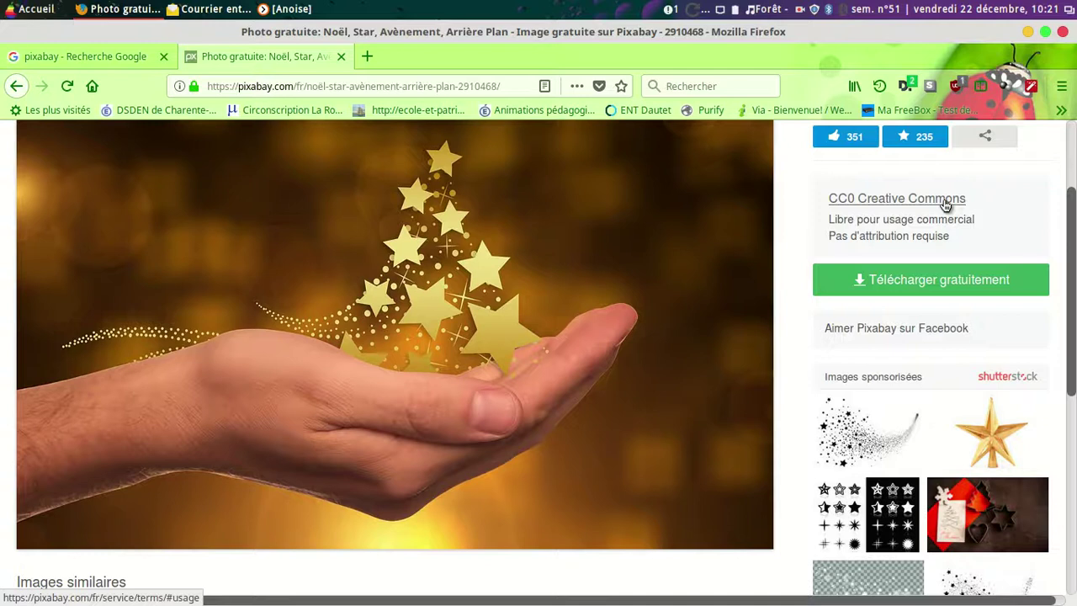
click(888, 281)
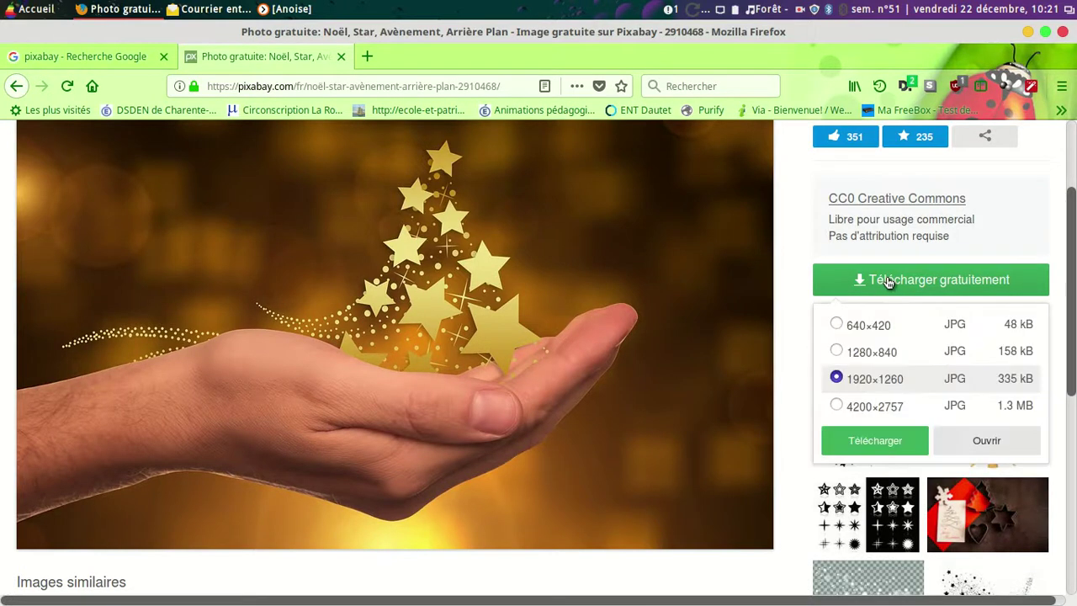
click(837, 325)
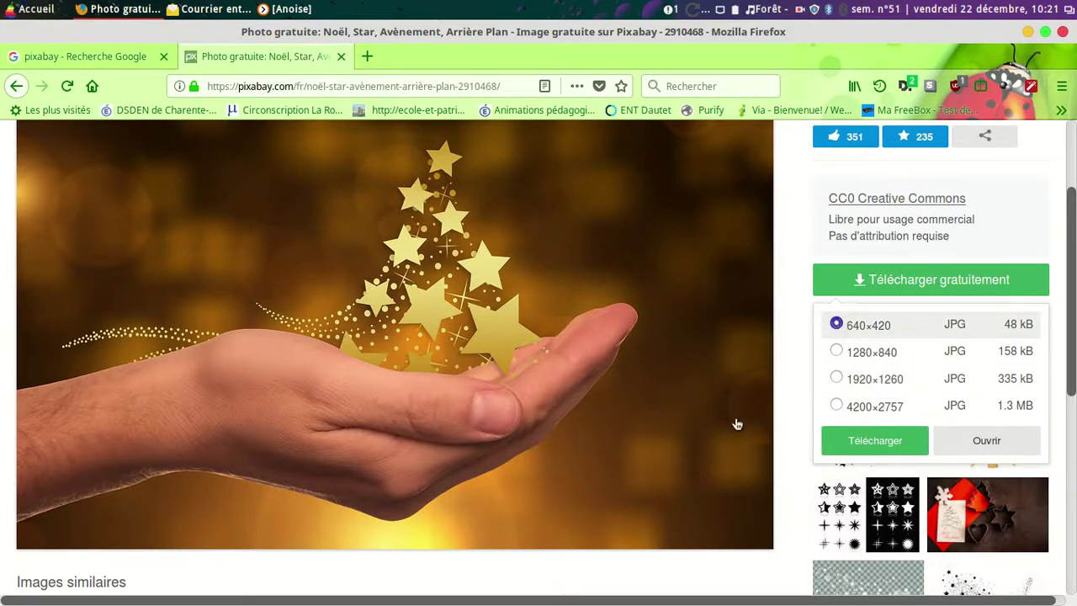
click(875, 443)
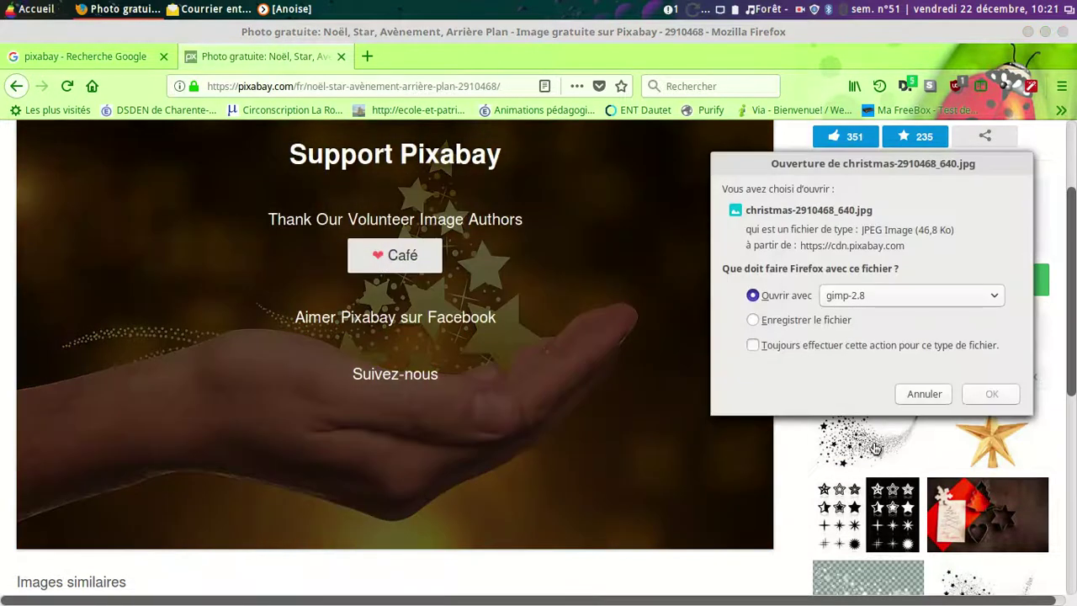
Open christmas-2910468_640.jpg with gimp-2.8 from the Firefox download dialog
click(753, 321)
click(752, 295)
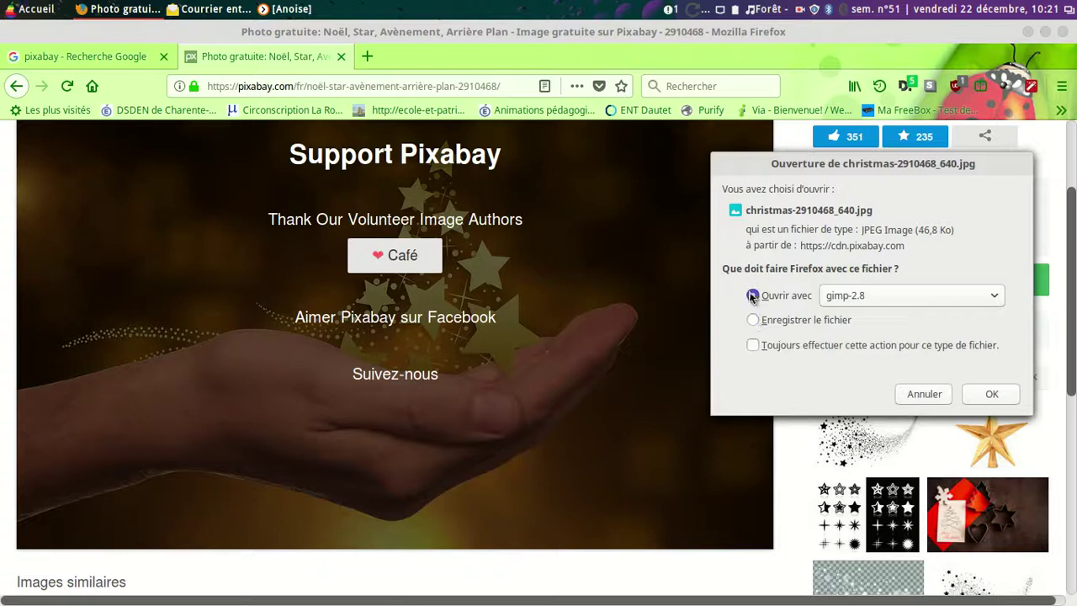
click(993, 397)
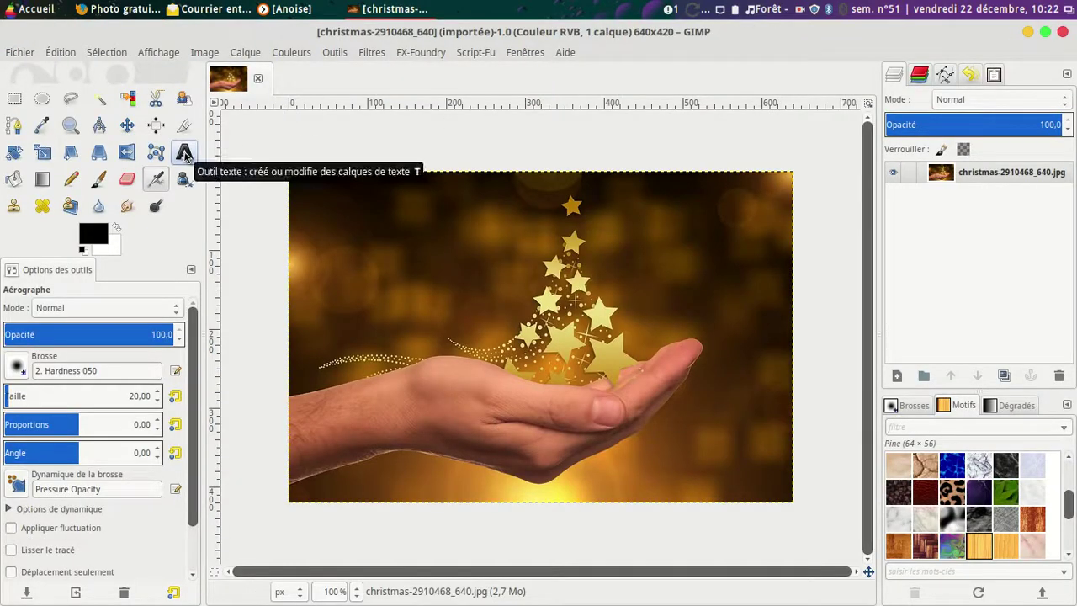
Add a 'Joyeux Noël' text box near the photo's top-left and select its text
click(184, 154)
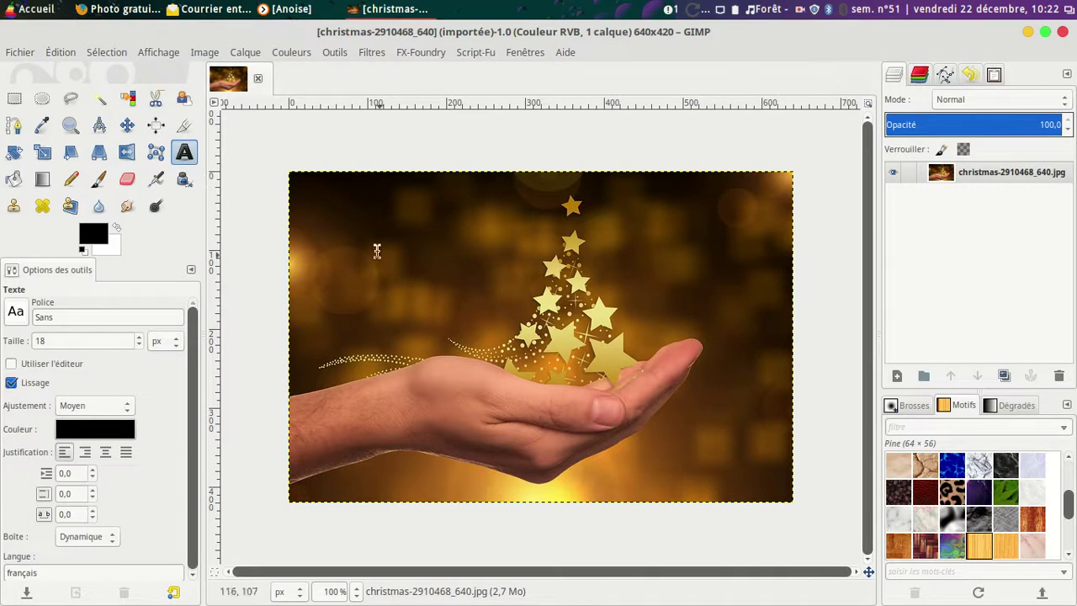
click(327, 222)
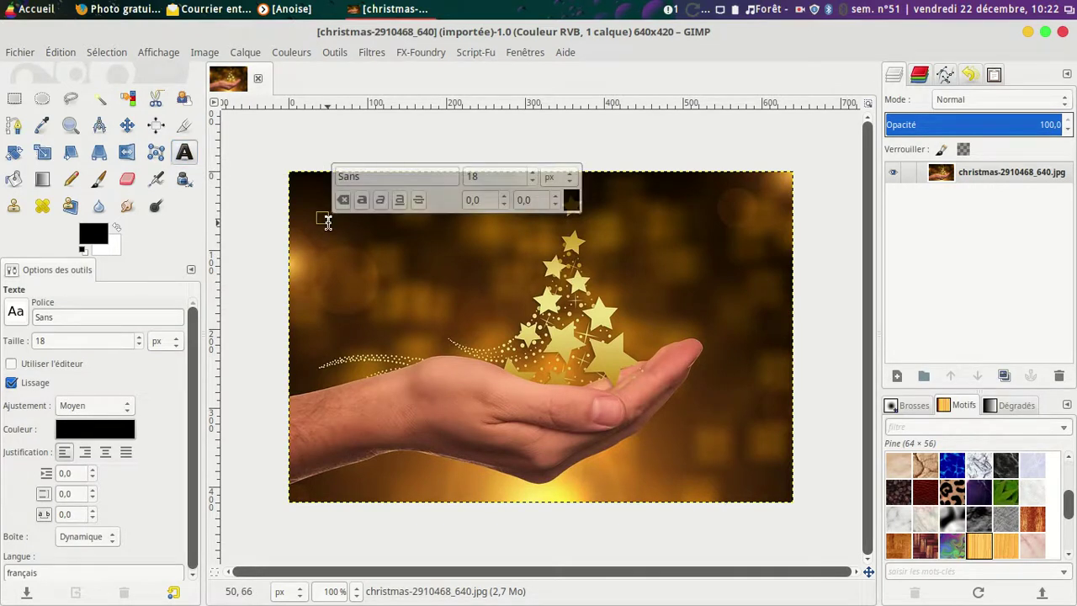
text(Jo)
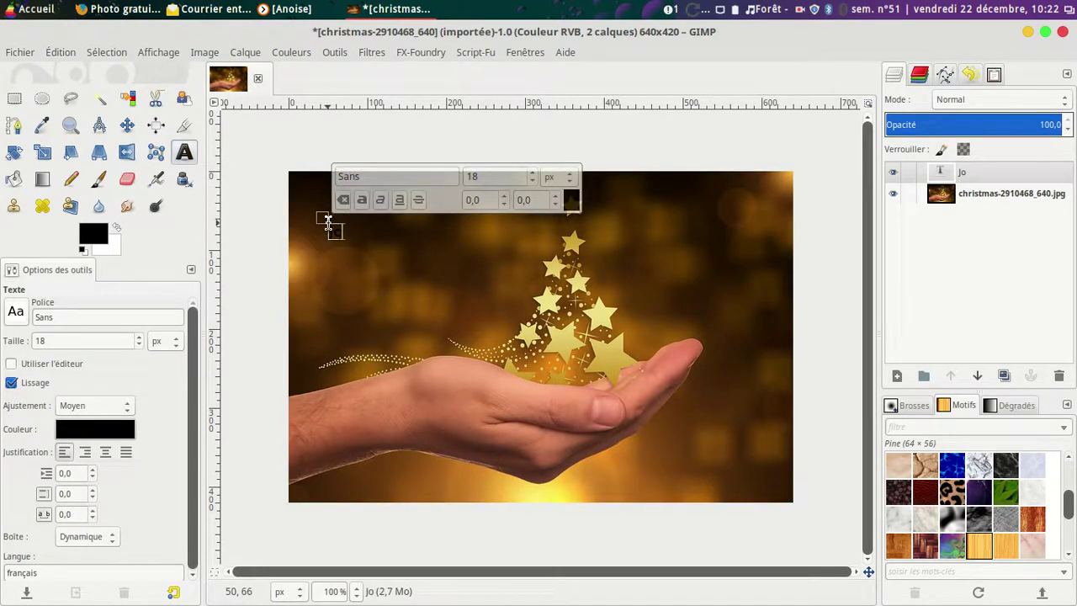
text(yeux No)
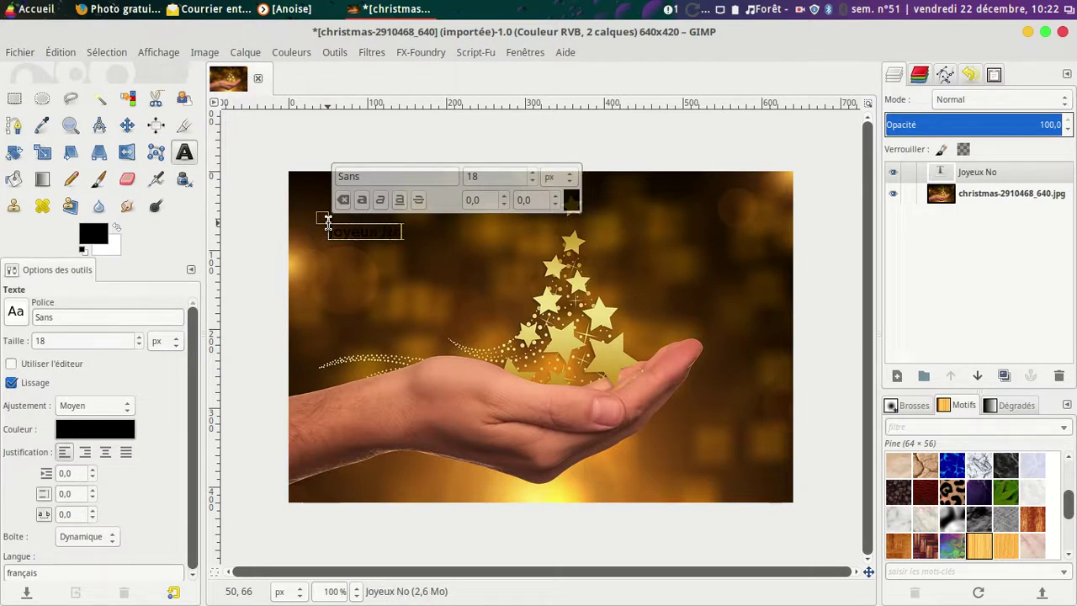
text(ël)
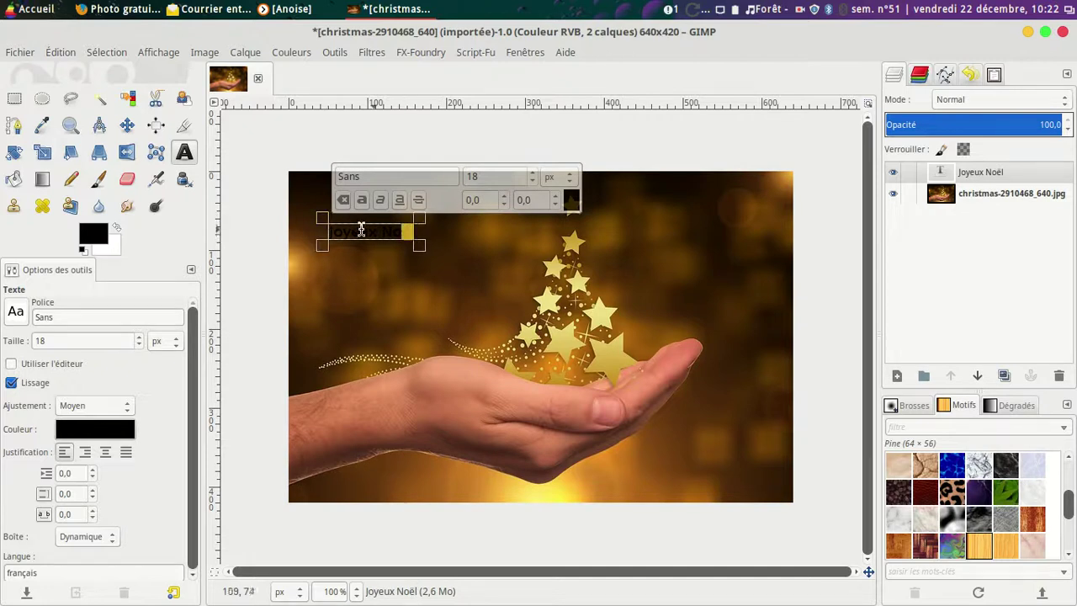
drag(413, 232, 325, 231)
Change the text font to Alamain and its size to 40 px
click(13, 314)
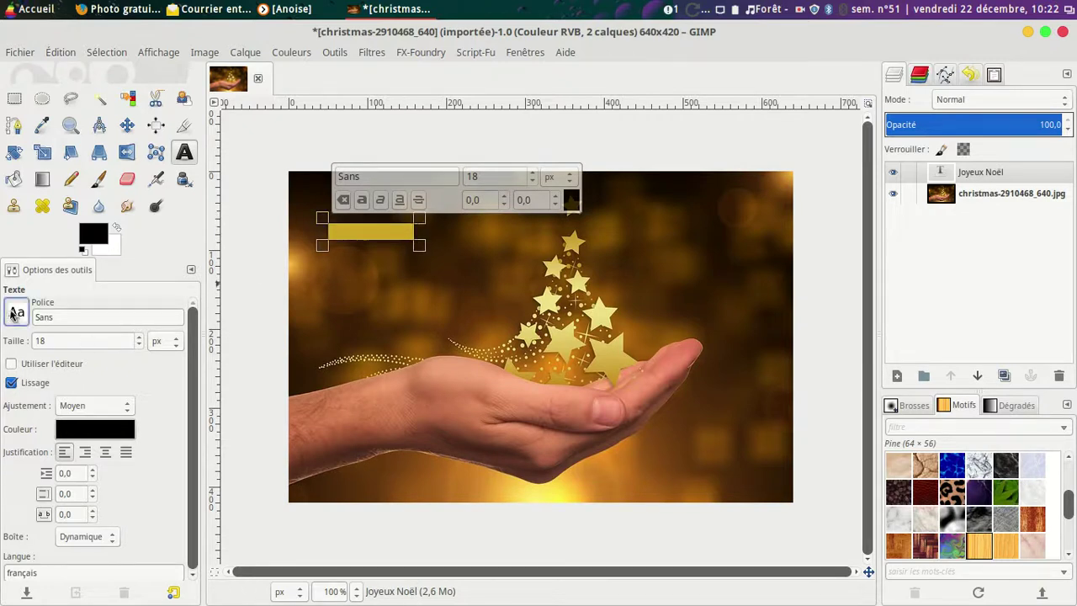
scroll(141, 480, up, 10)
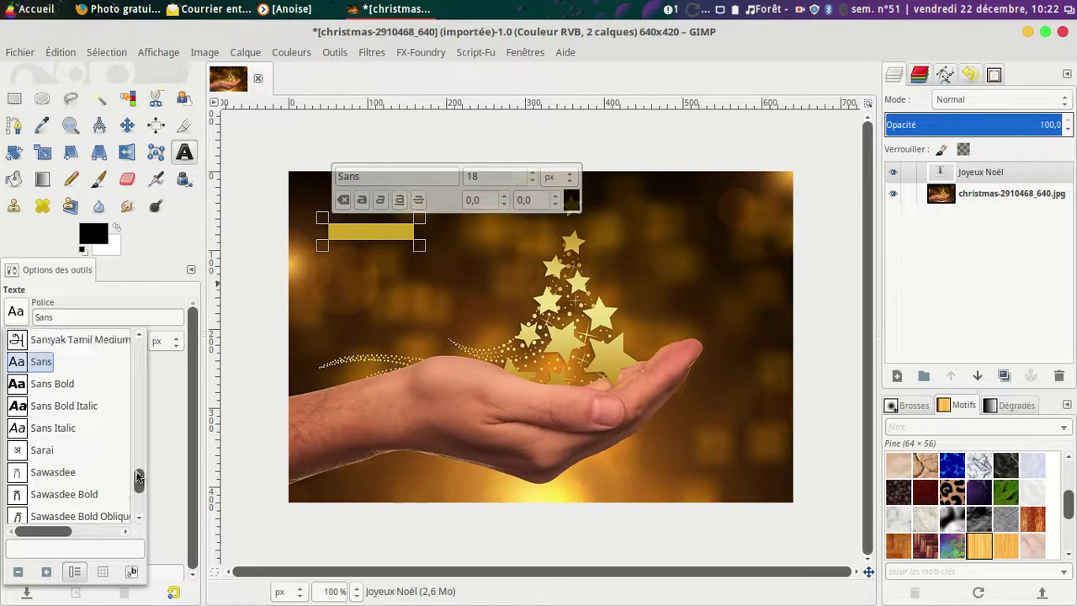
scroll(143, 340, up, 10)
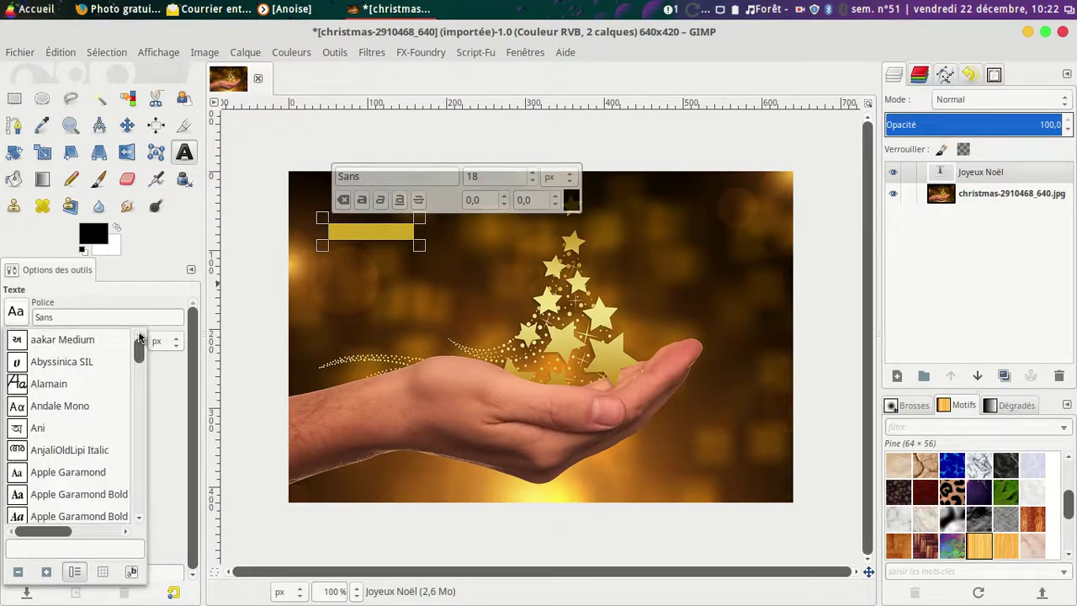
click(42, 384)
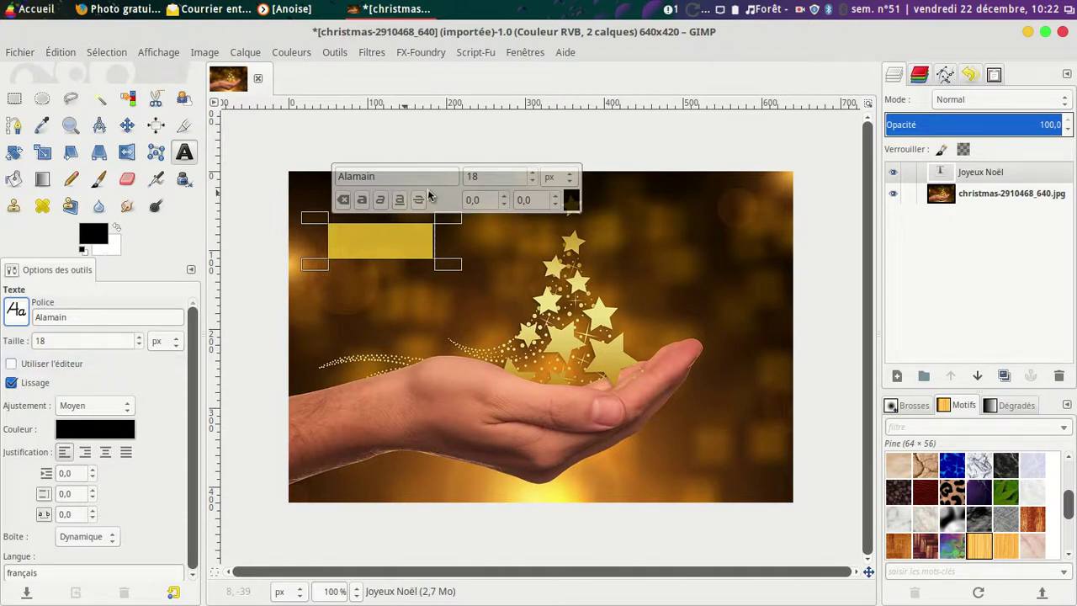
drag(55, 340, 4, 337)
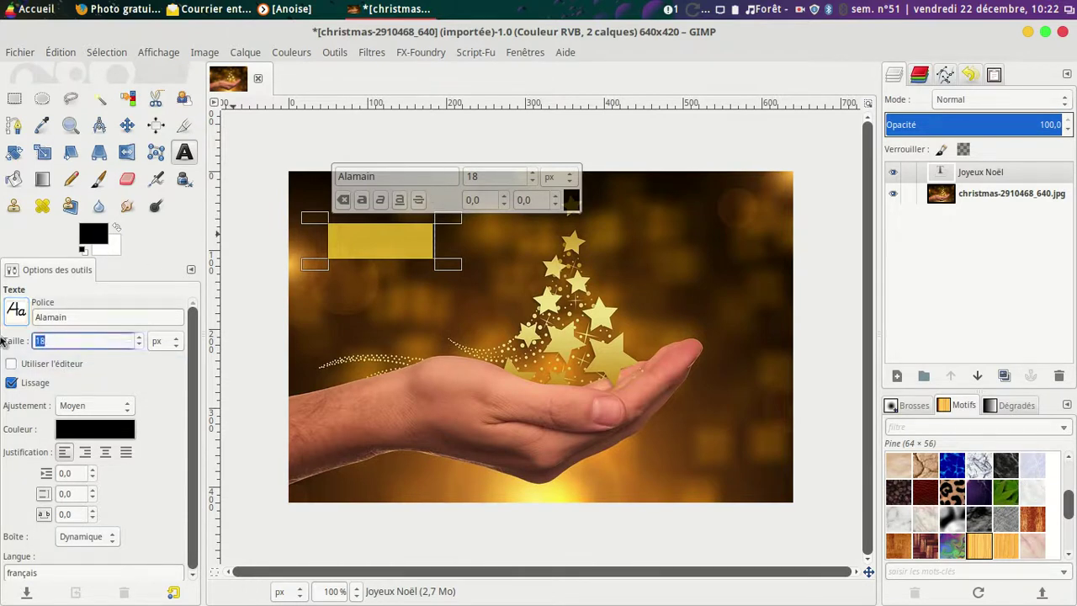
text(40)
key(Return)
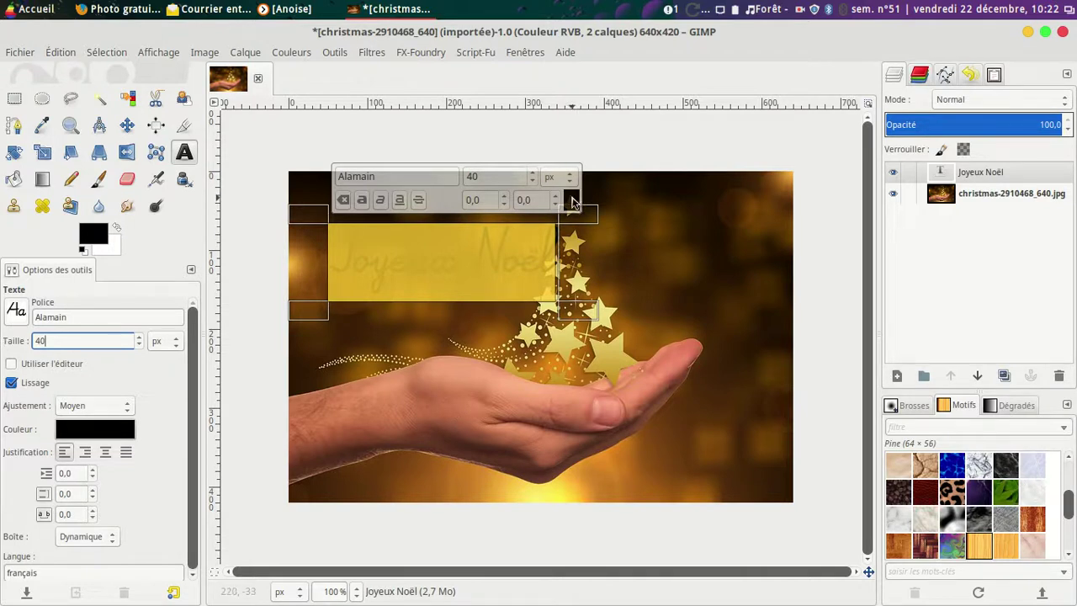
Colour the Joyeux Noël text white (ffffff) and finish editing it
click(575, 200)
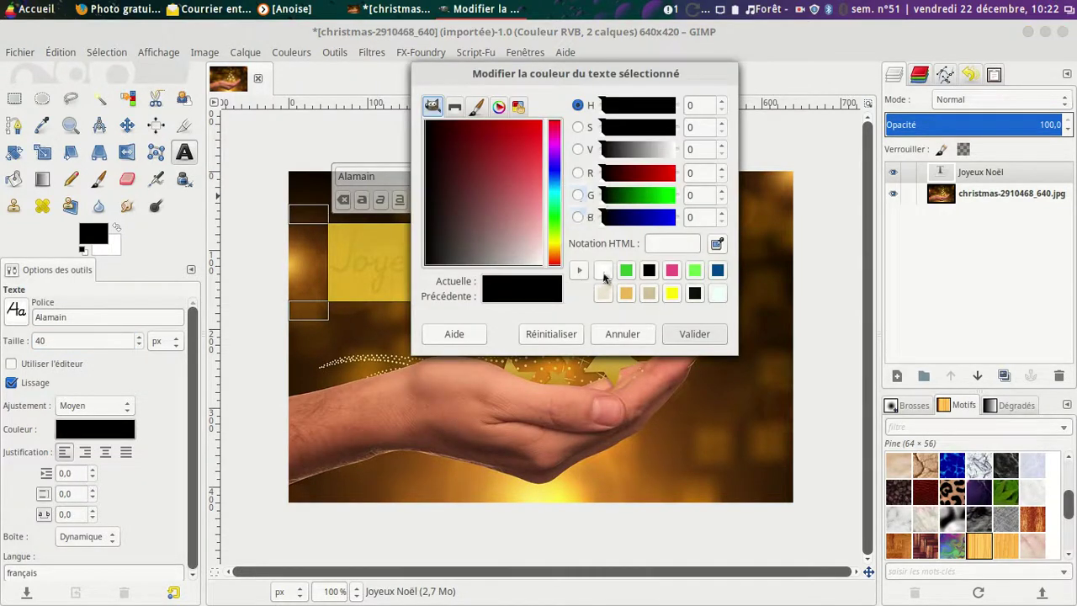
click(604, 273)
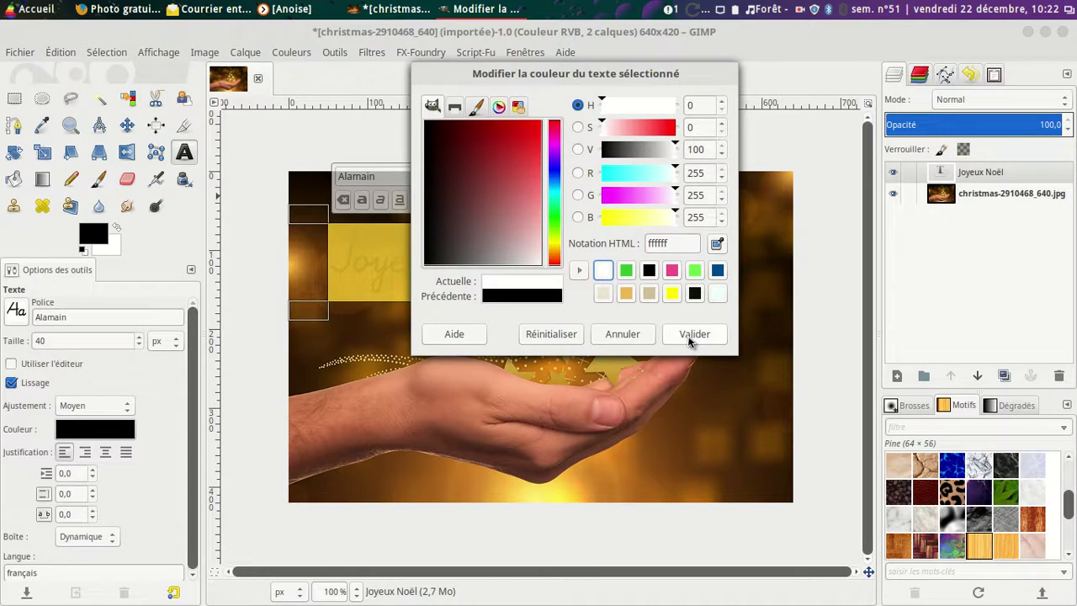
click(689, 340)
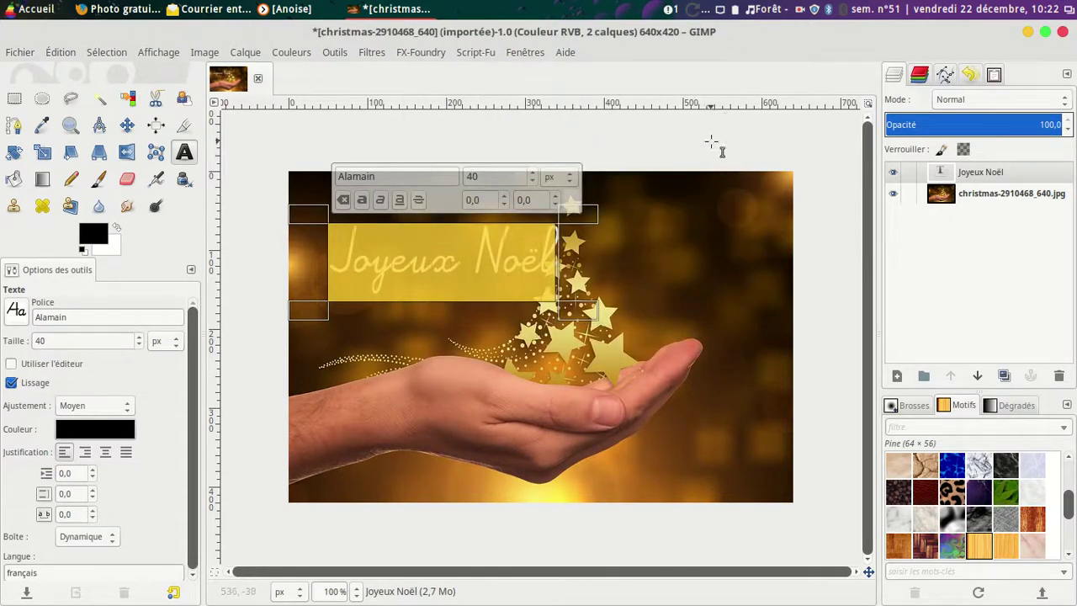
click(706, 136)
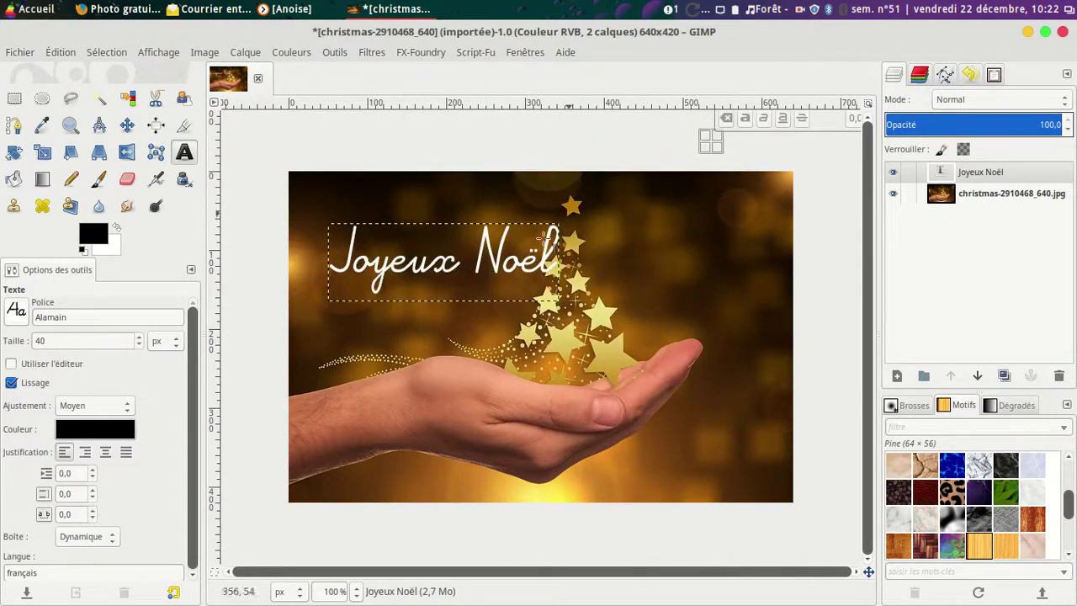
Move the Joyeux Noël text layer up and to the left
click(981, 173)
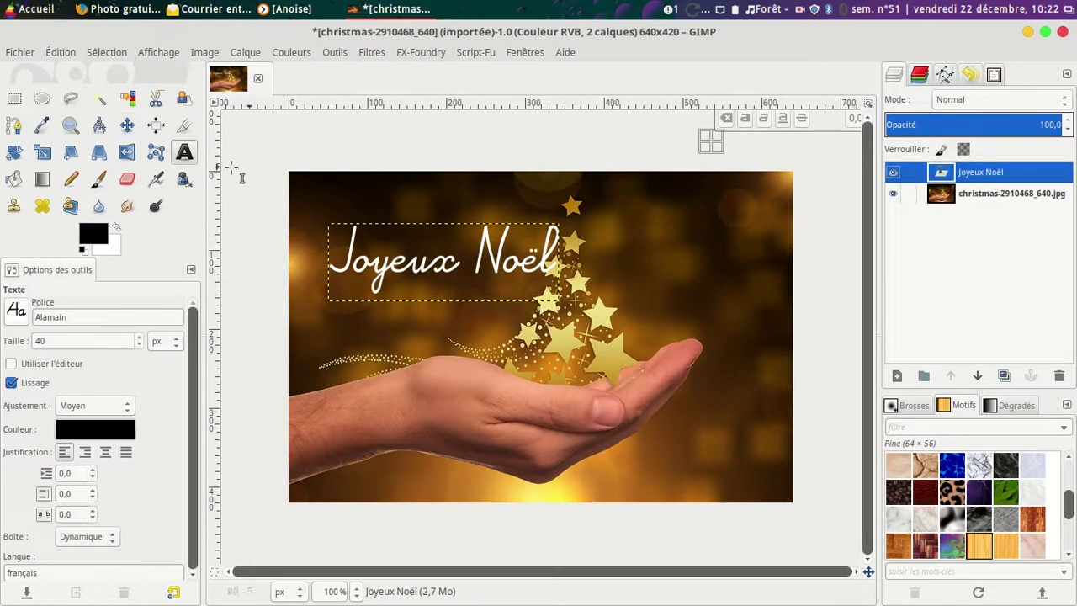
click(128, 126)
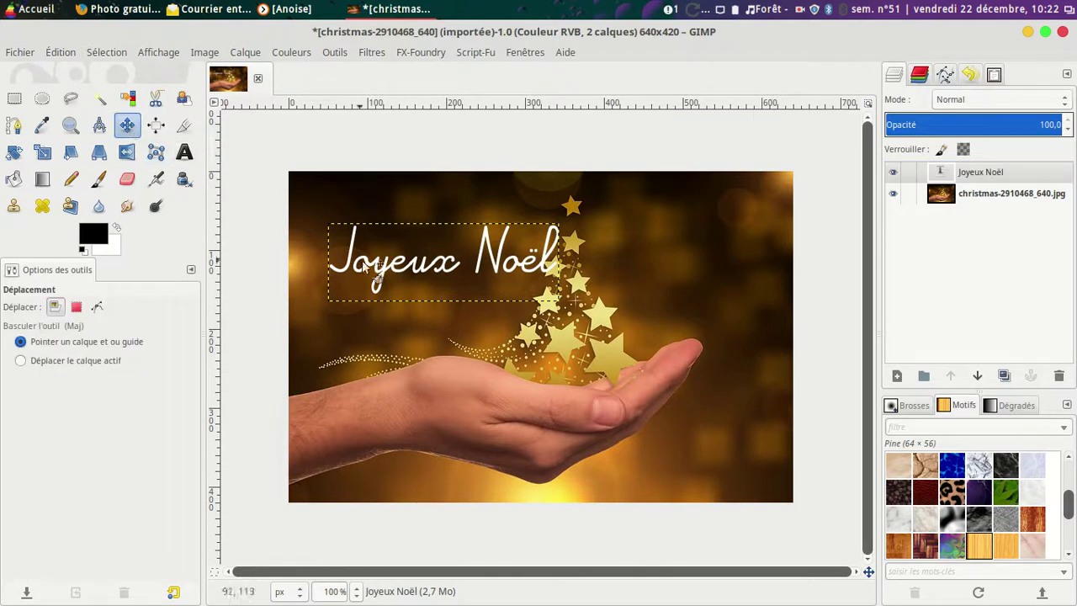
drag(380, 272, 357, 243)
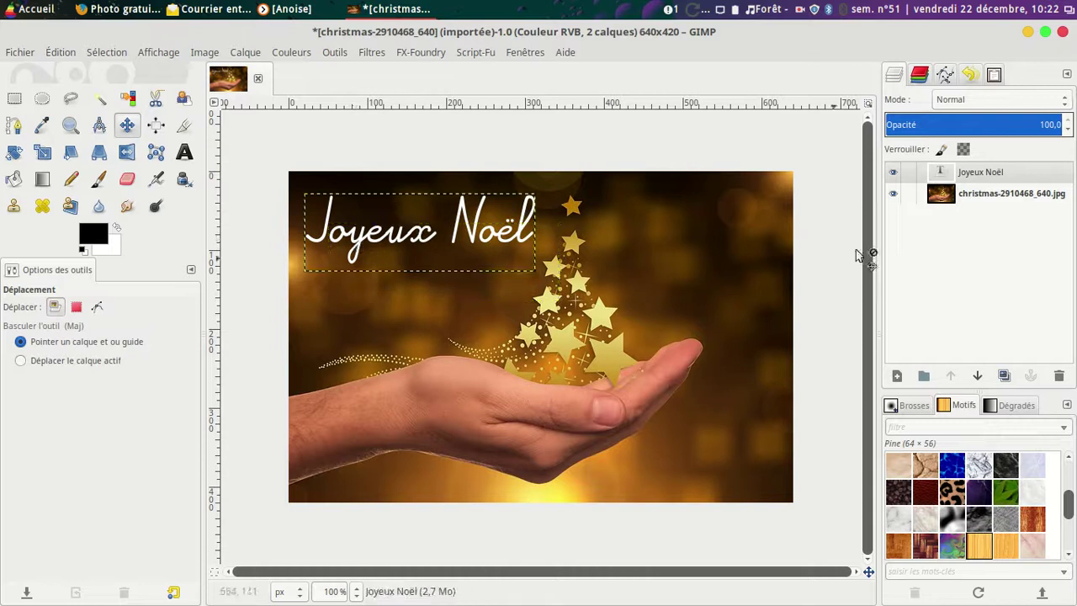
Set the text layer's mode to Fusion de grain (grain merge)
click(990, 101)
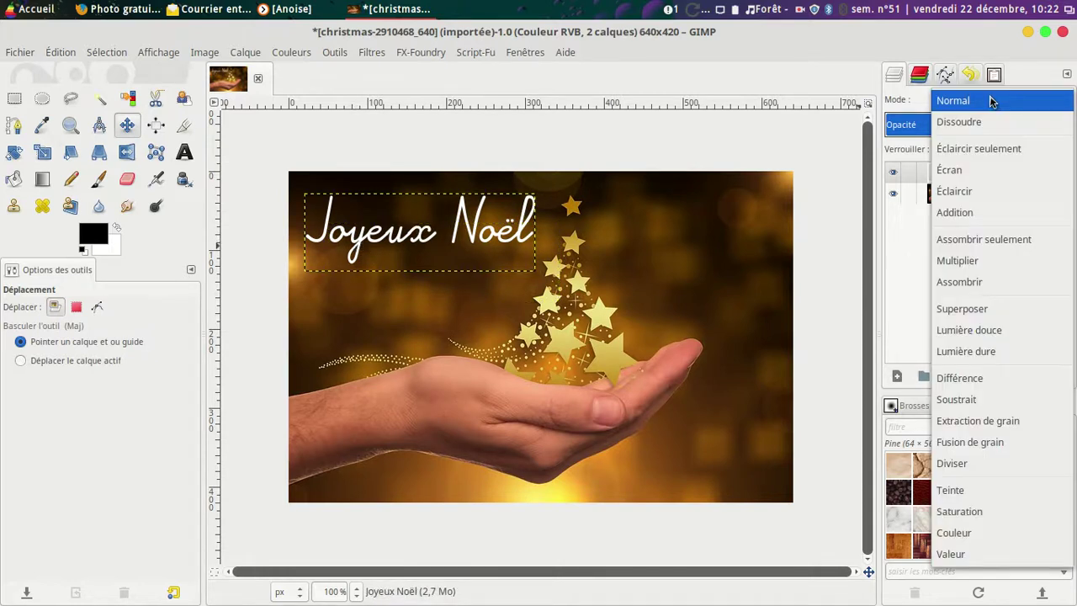
click(1009, 443)
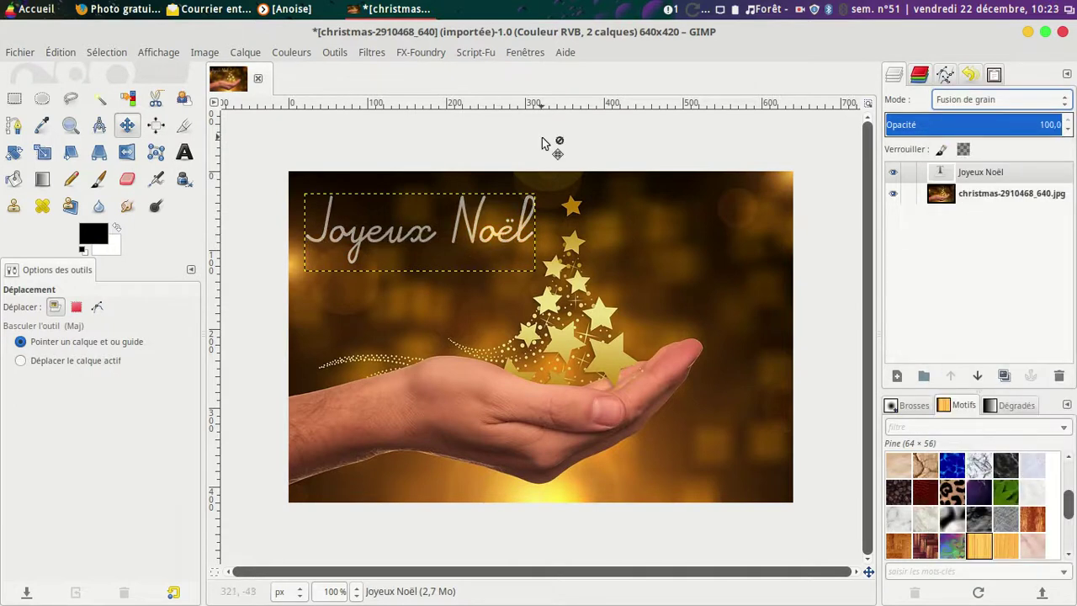
click(248, 167)
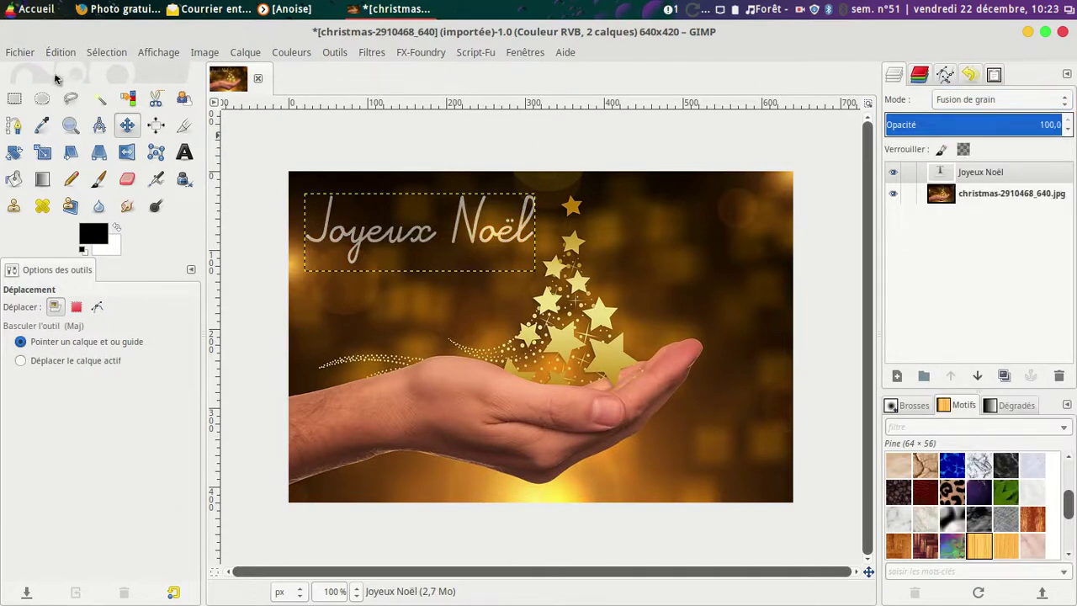
Export the image to Bureau as christmas-2910468_640.jpg at quality 92
click(18, 52)
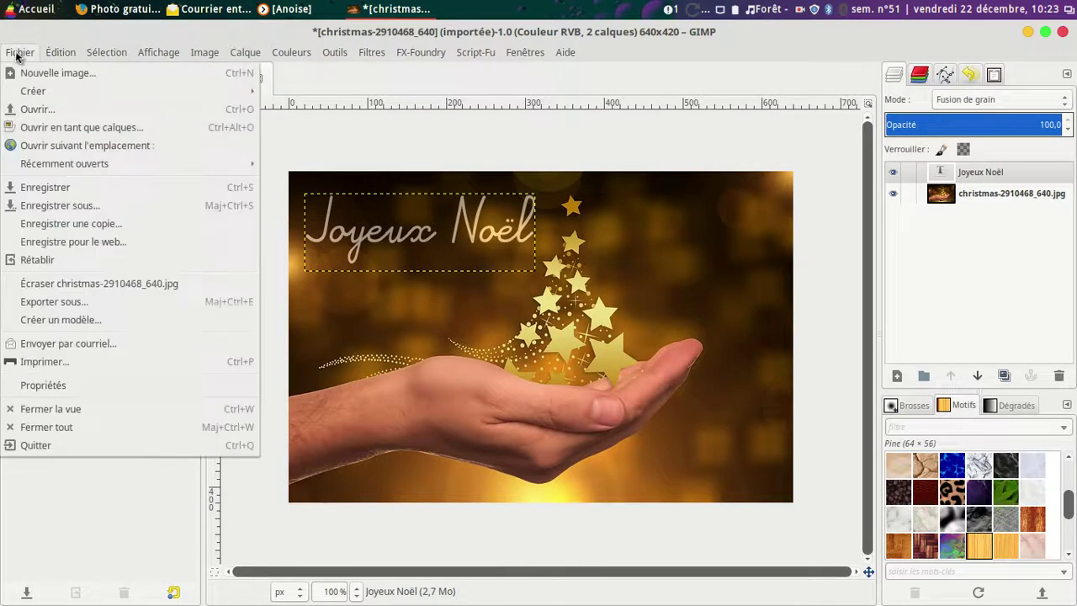
click(47, 305)
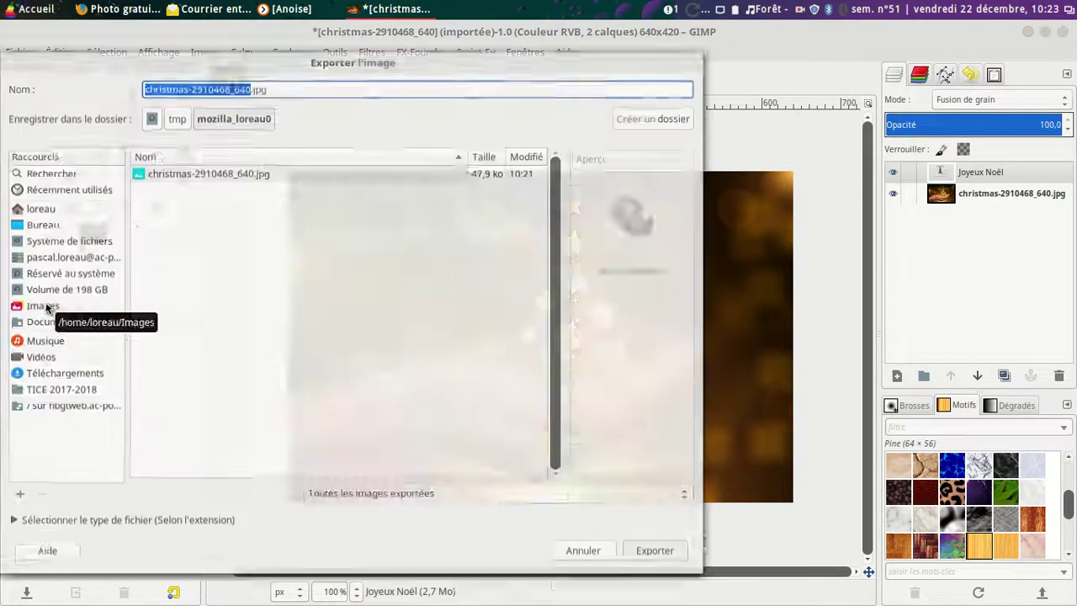
click(42, 213)
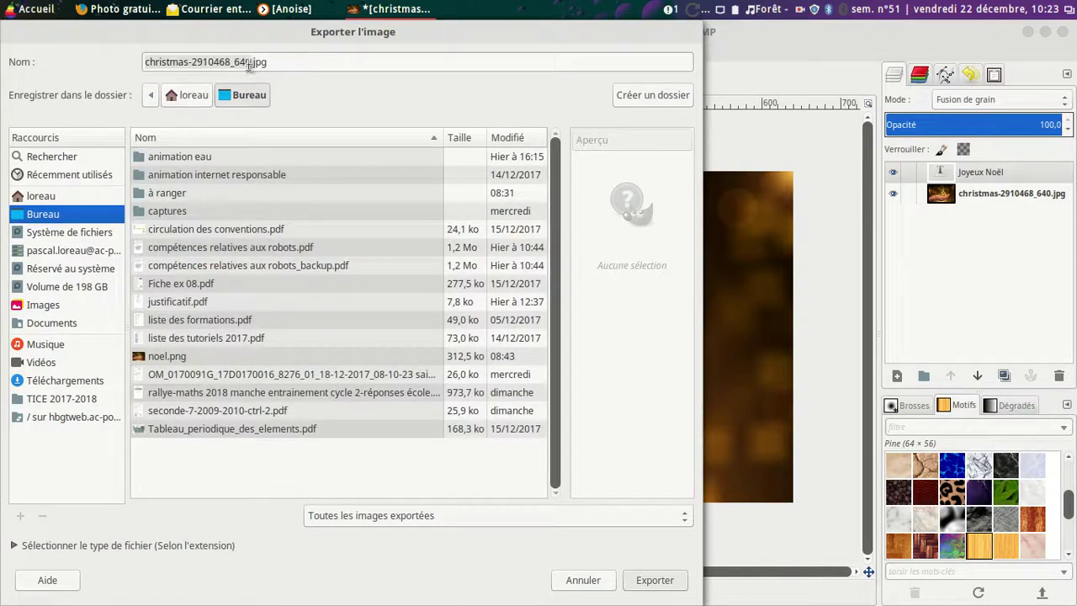
click(672, 586)
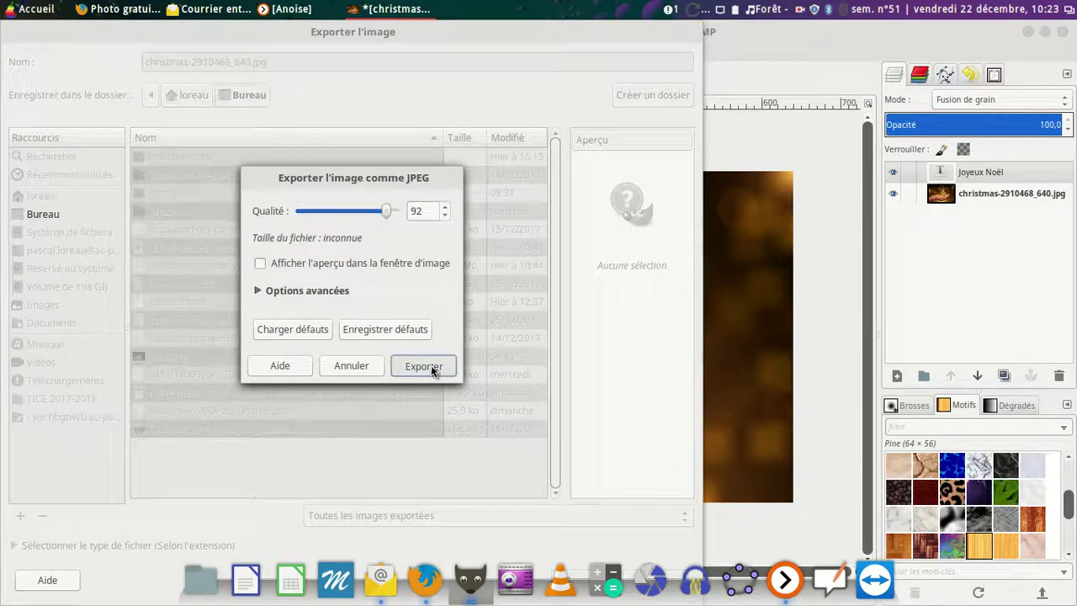
click(432, 367)
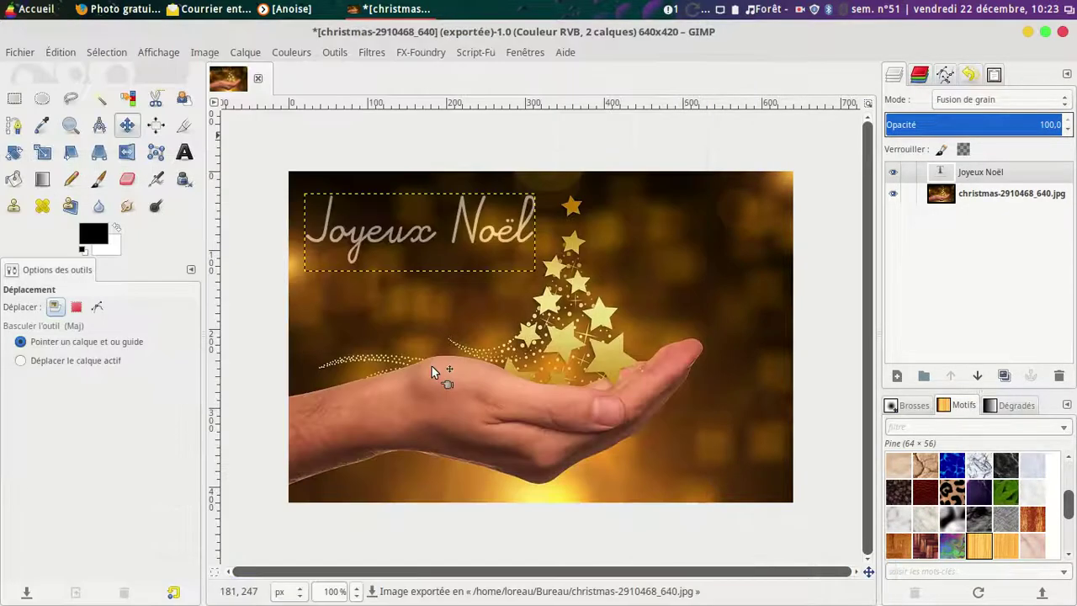
Export it again as christmas-2910468_640.png with gamma saved
click(20, 52)
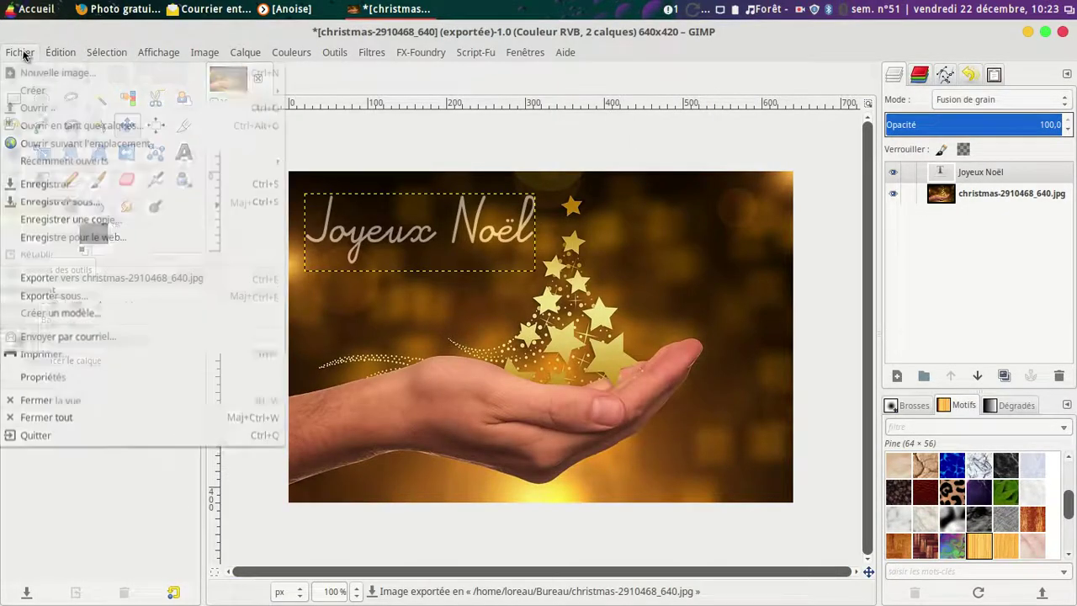
click(59, 301)
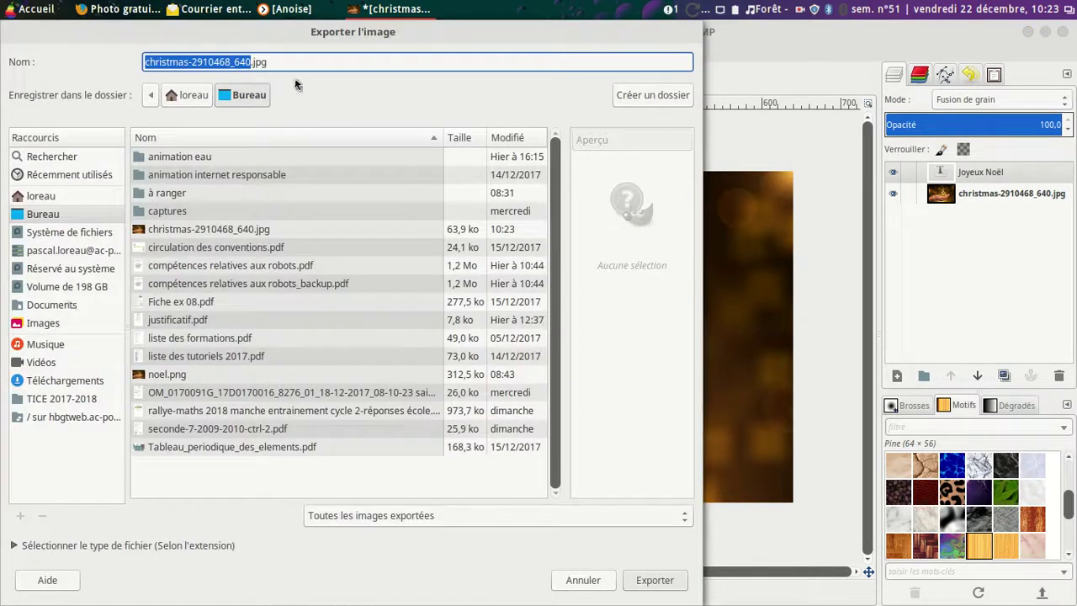
drag(301, 64, 257, 57)
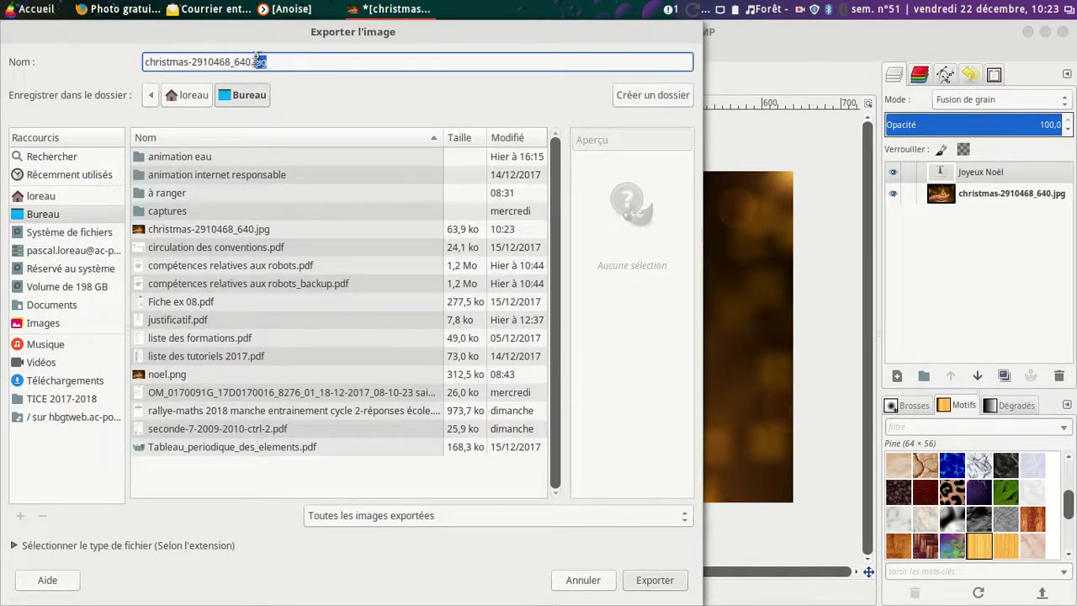
text(png)
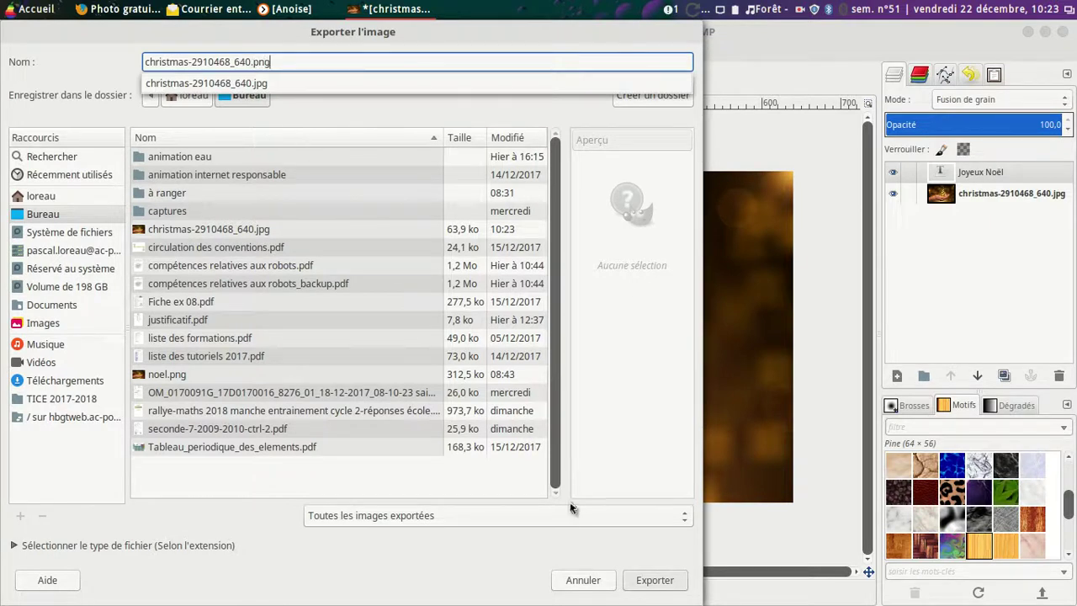
click(658, 583)
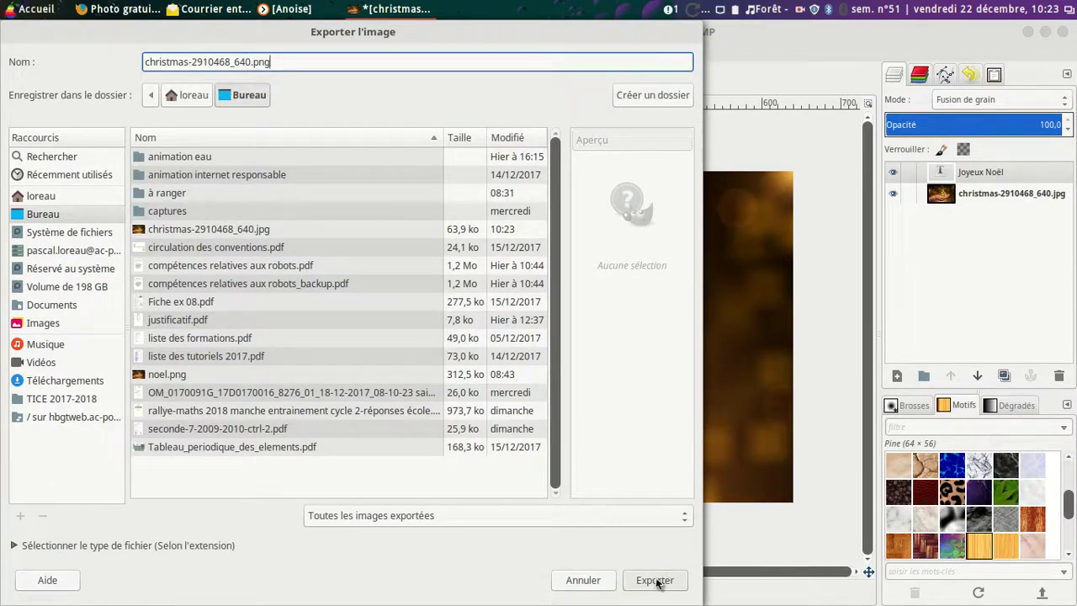
click(657, 582)
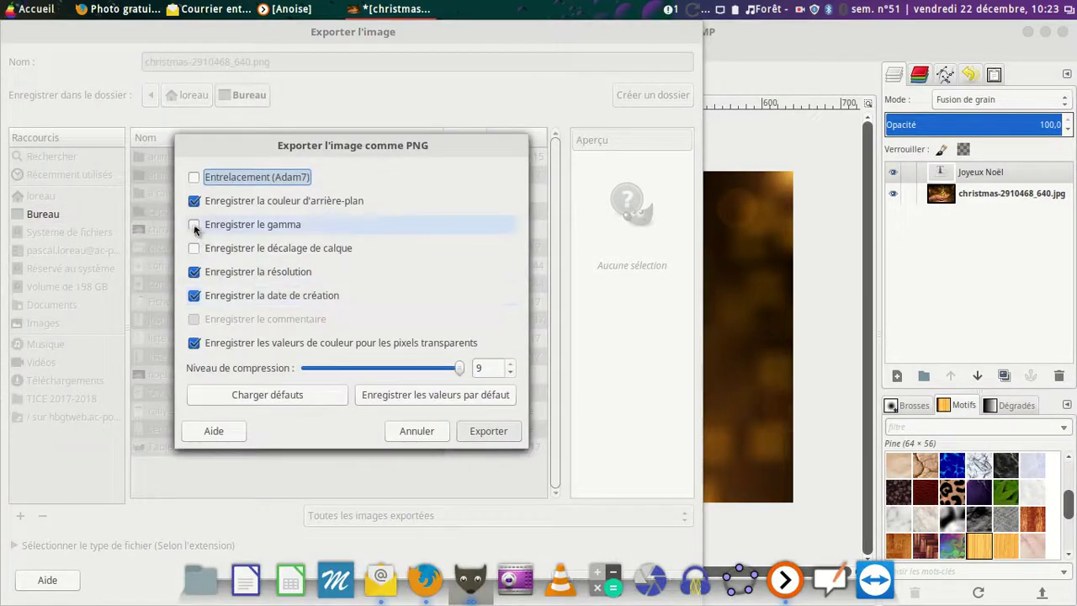
click(193, 224)
click(473, 433)
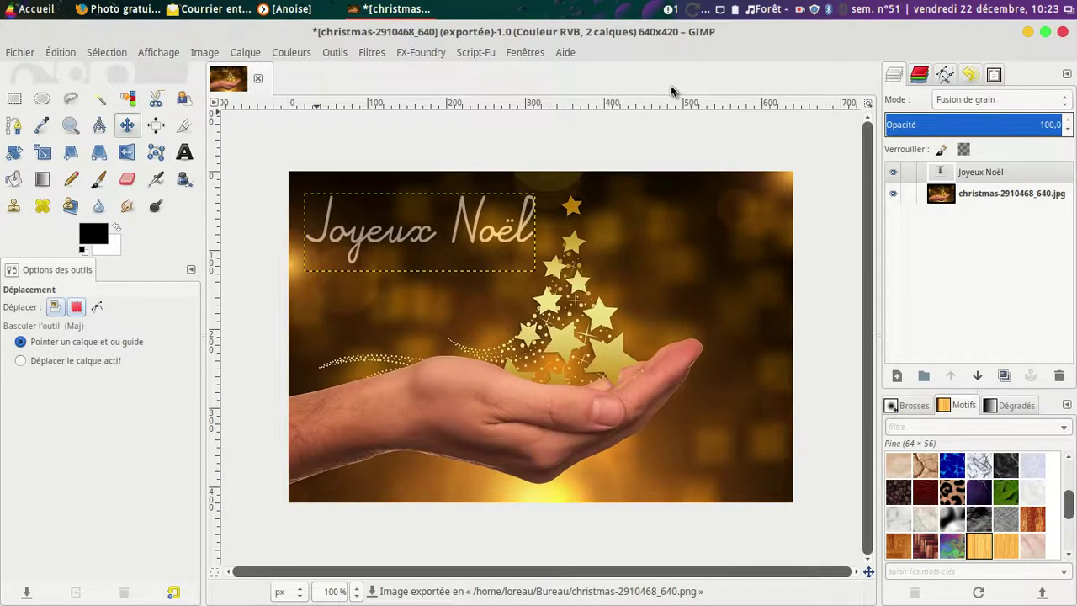
Show the Bureau folder in the file manager and minimize GIMP
key(super+e)
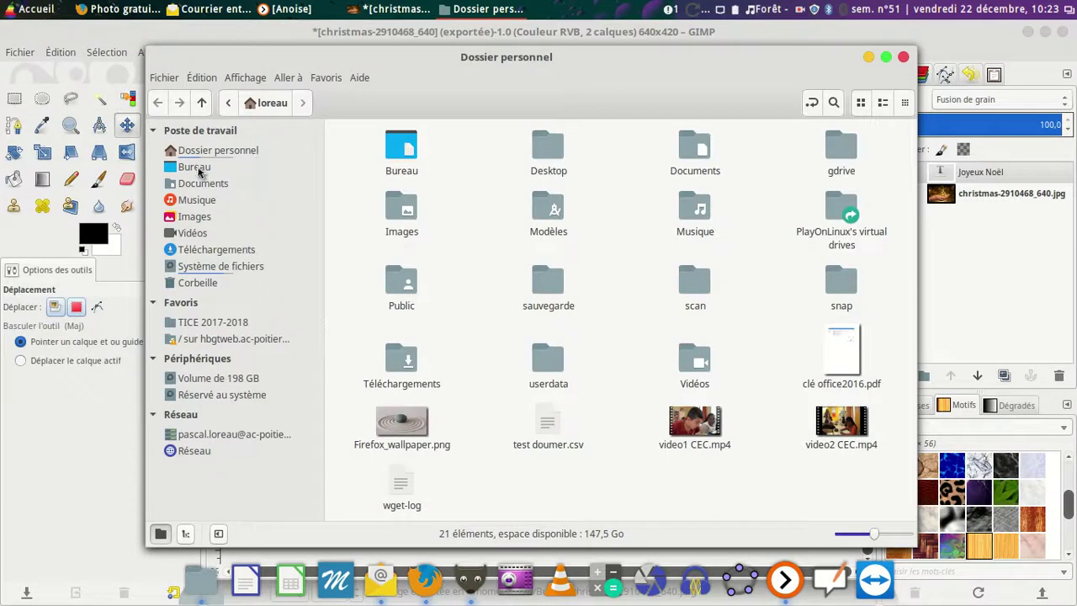
click(200, 168)
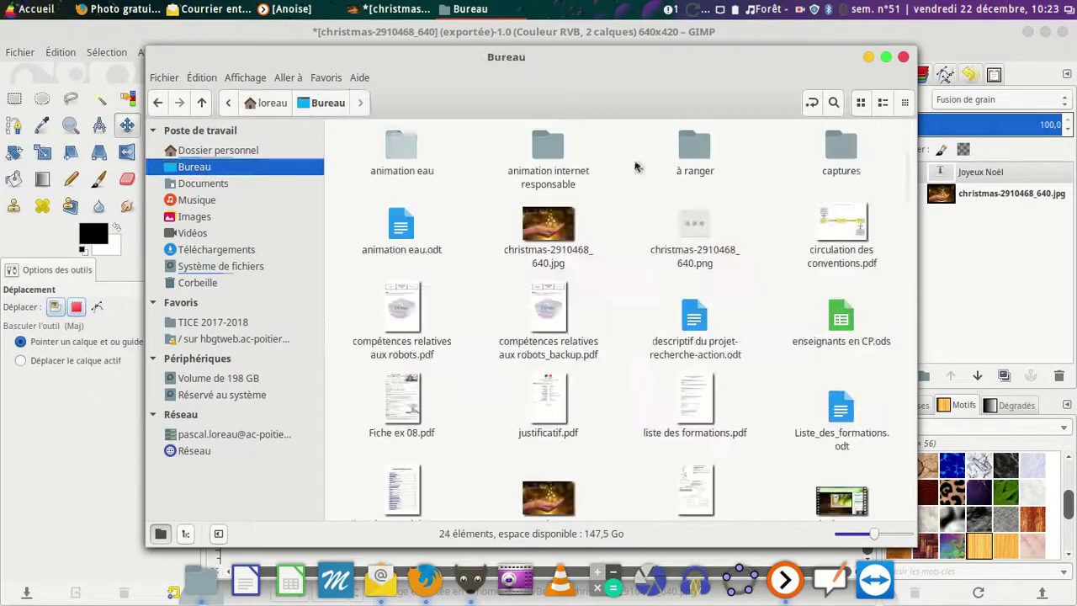
click(1028, 32)
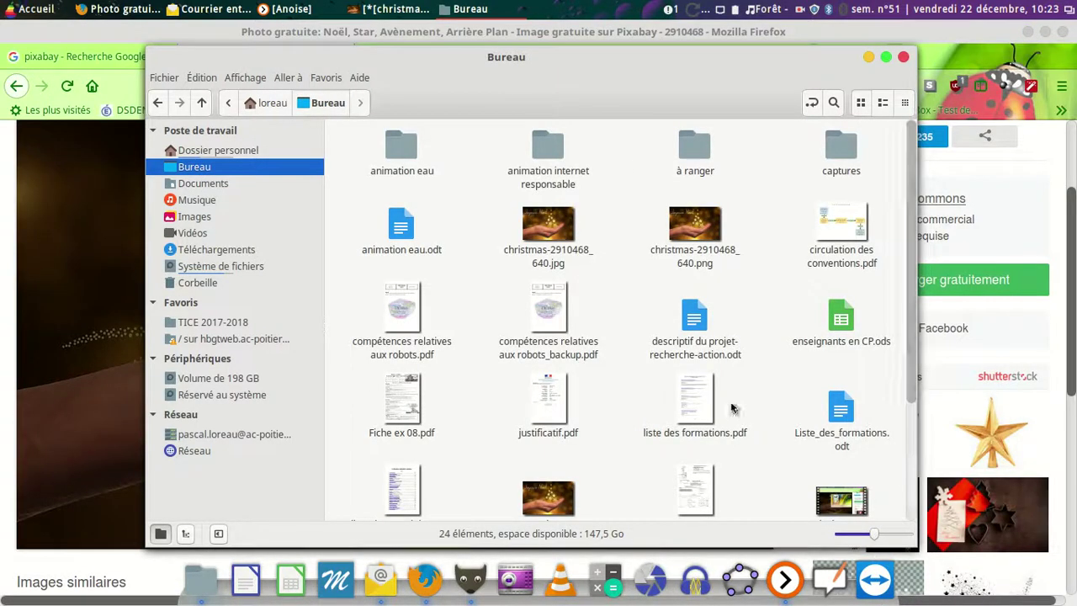
Preview the exported JPG and PNG in the image viewer, then close the PNG preview
click(545, 226)
double_click(545, 225)
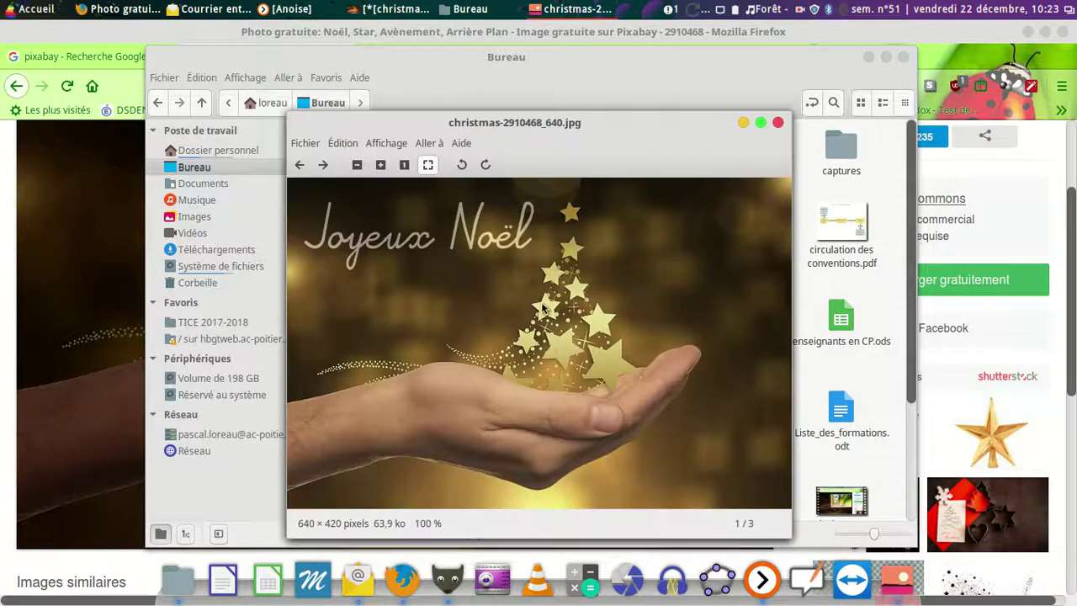
drag(566, 127, 367, 109)
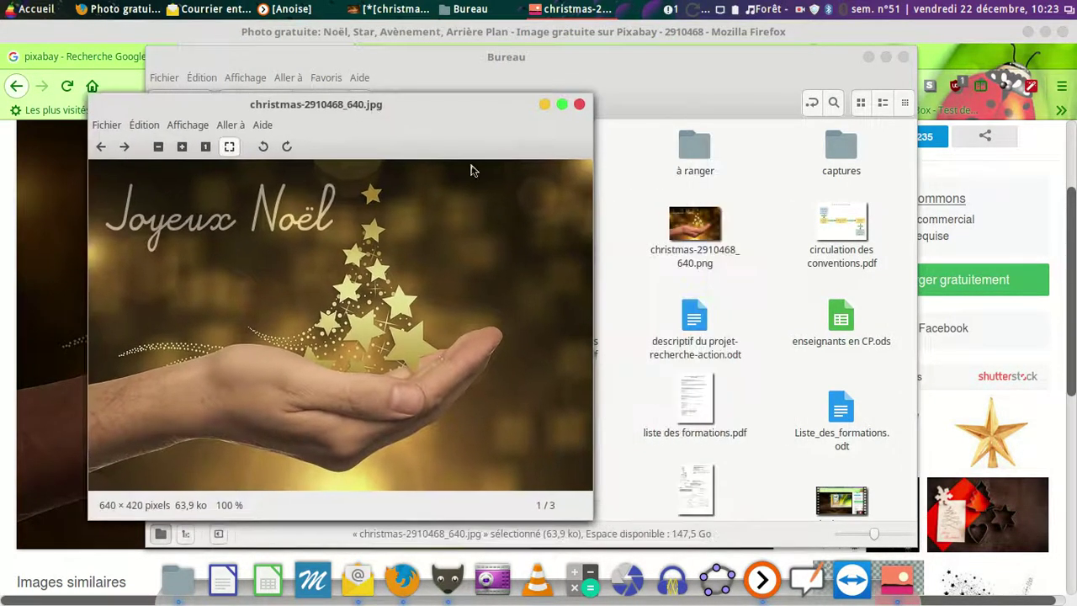
double_click(692, 231)
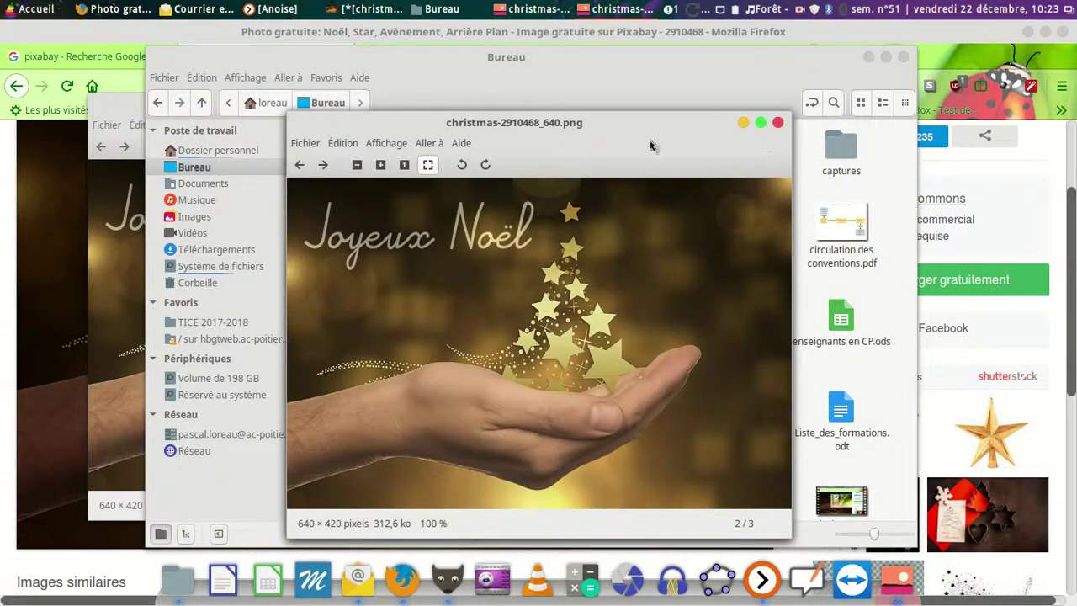
click(779, 123)
drag(414, 65, 565, 57)
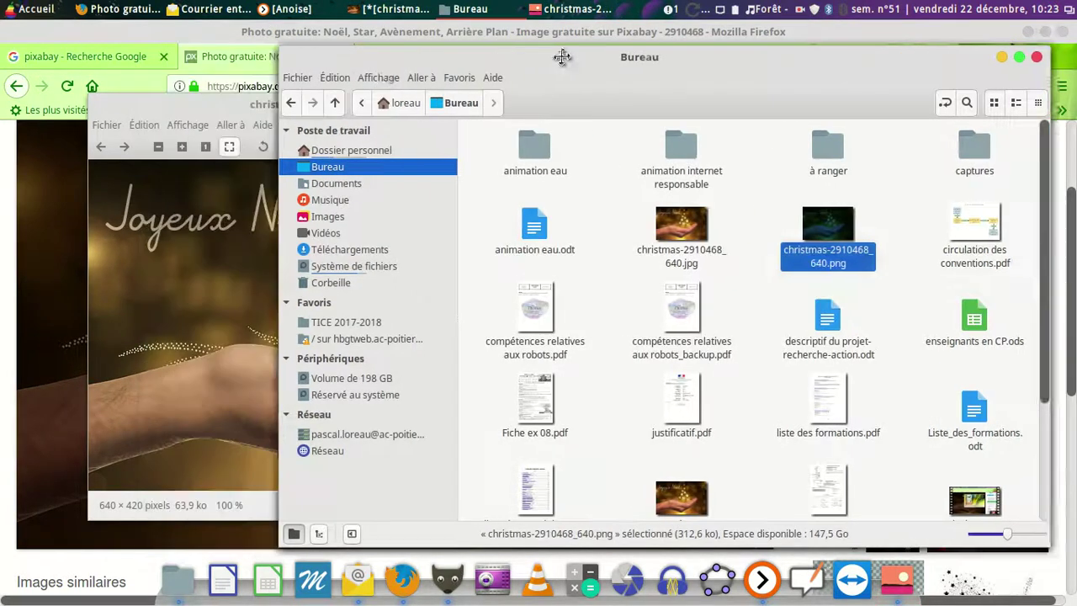
Compose a new Thunderbird email and drag the Christmas PNG from Bureau into its body
click(208, 17)
click(106, 105)
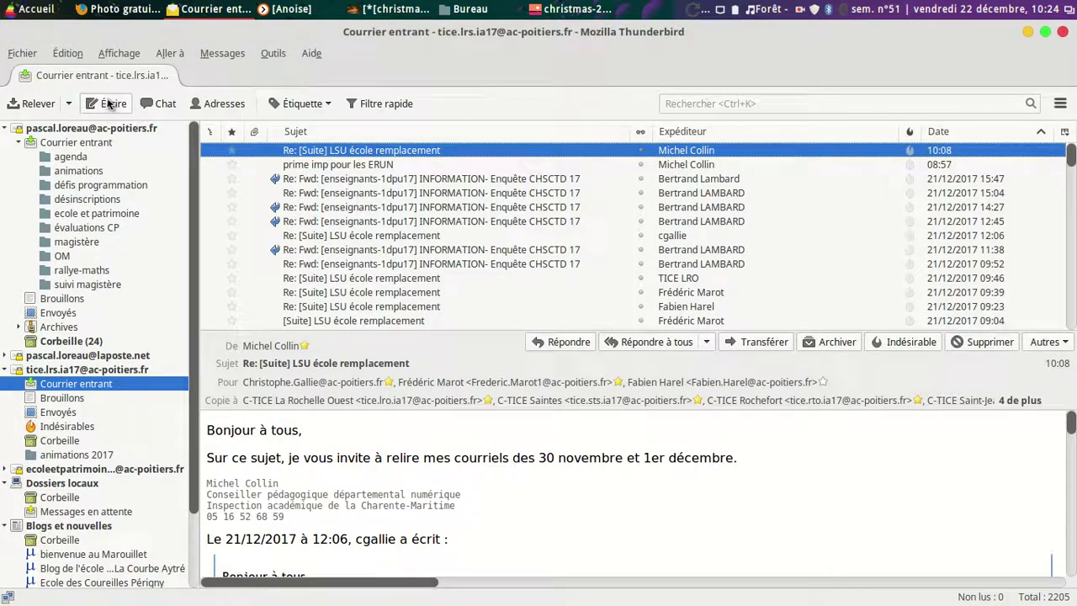
click(450, 15)
mouse_move(846, 226)
mouse_down()
mouse_move(830, 266)
mouse_move(178, 303)
mouse_up()
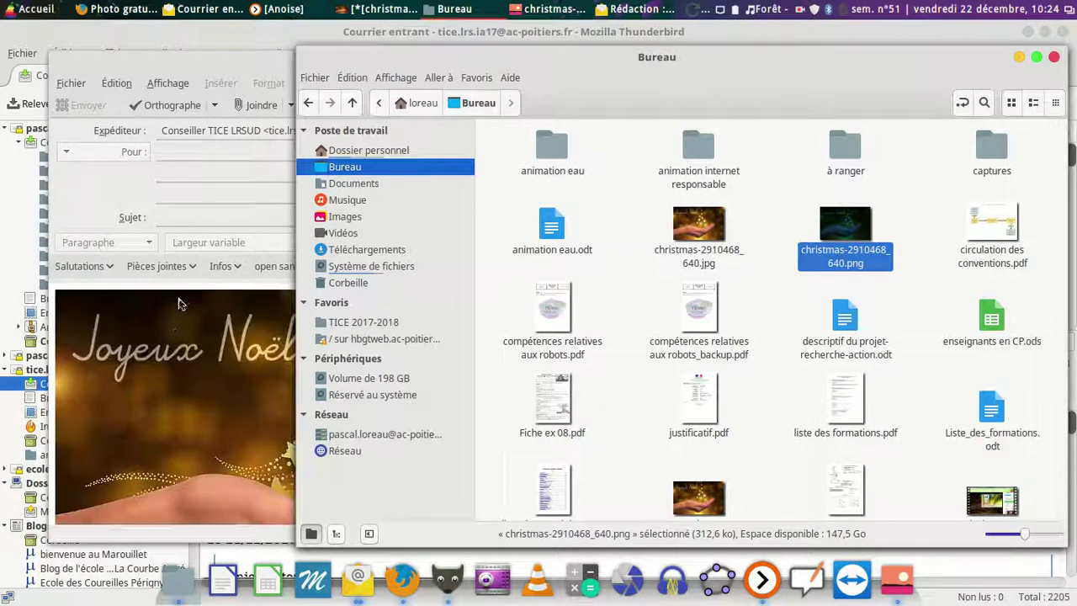
click(1019, 57)
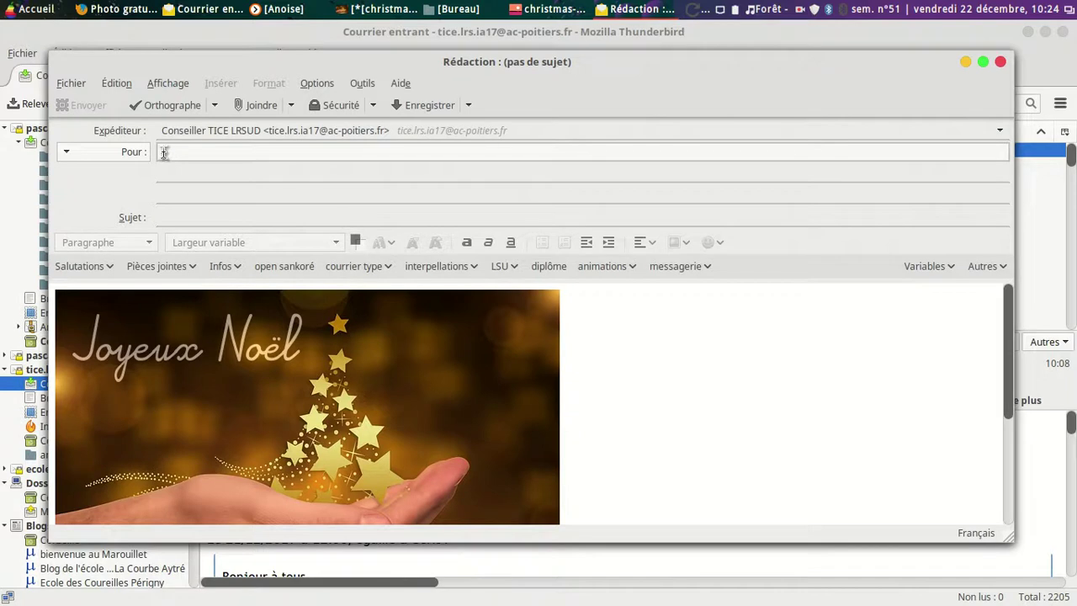
scroll(657, 394, down, 2)
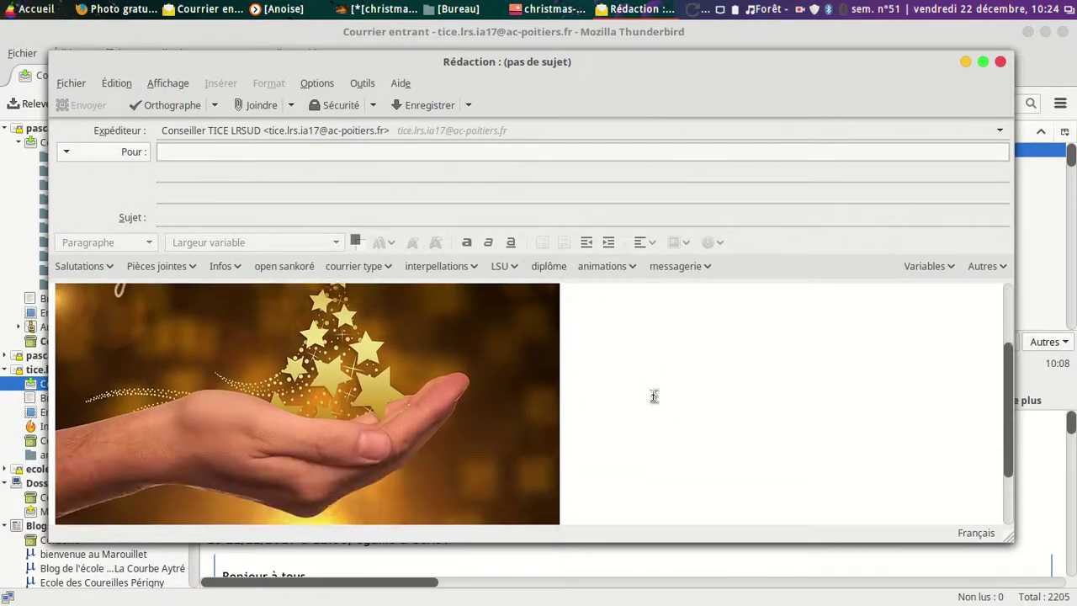
scroll(635, 401, up, 2)
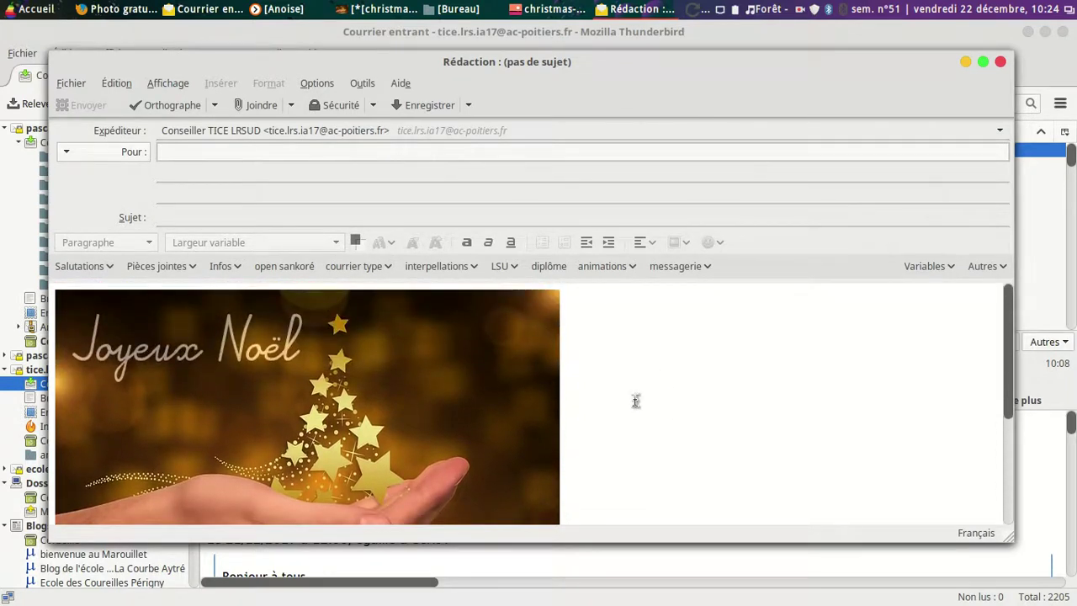